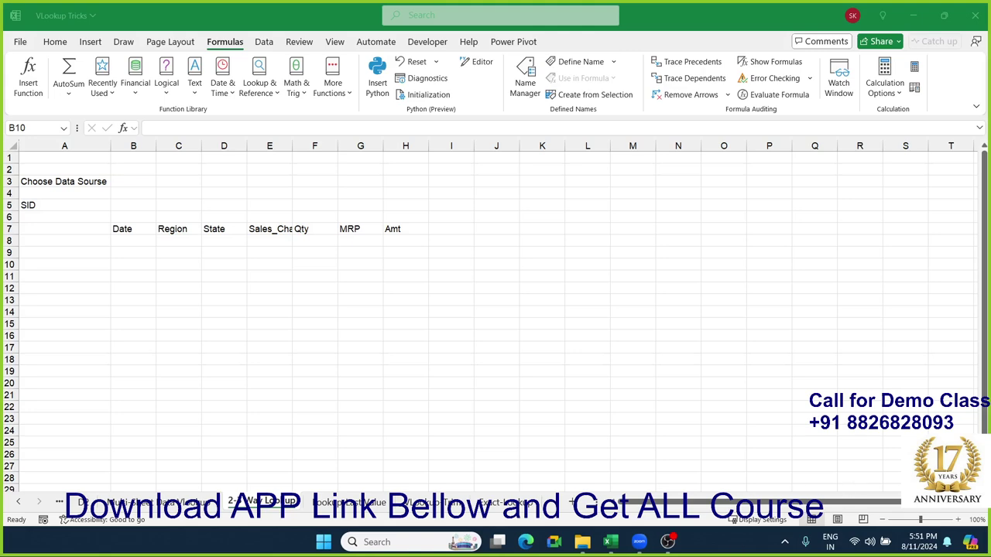
Step: Compare the Multi-Sheet Data Vlookup example and its B3 lookup formula with the 2-Way Lookup sheet
click(128, 502)
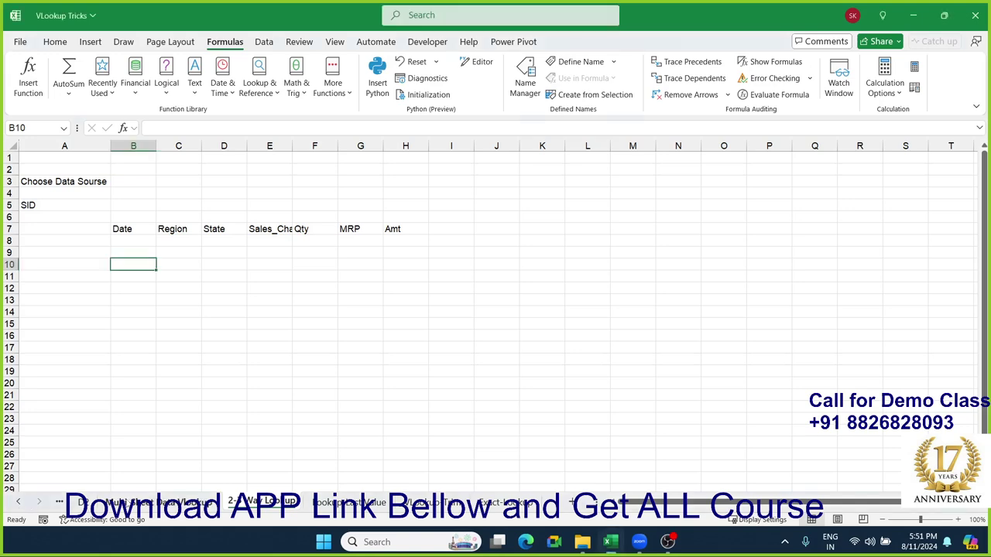
click(175, 219)
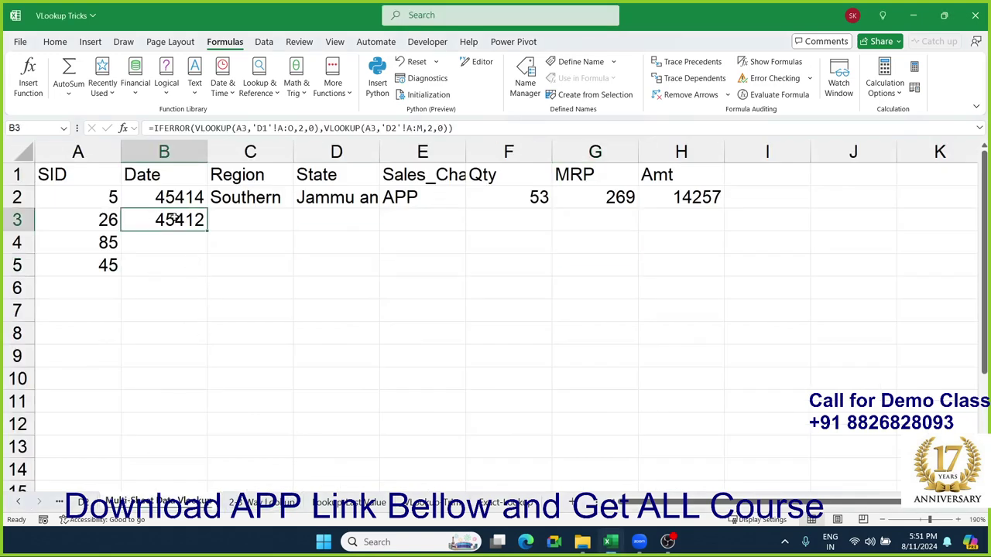
click(252, 504)
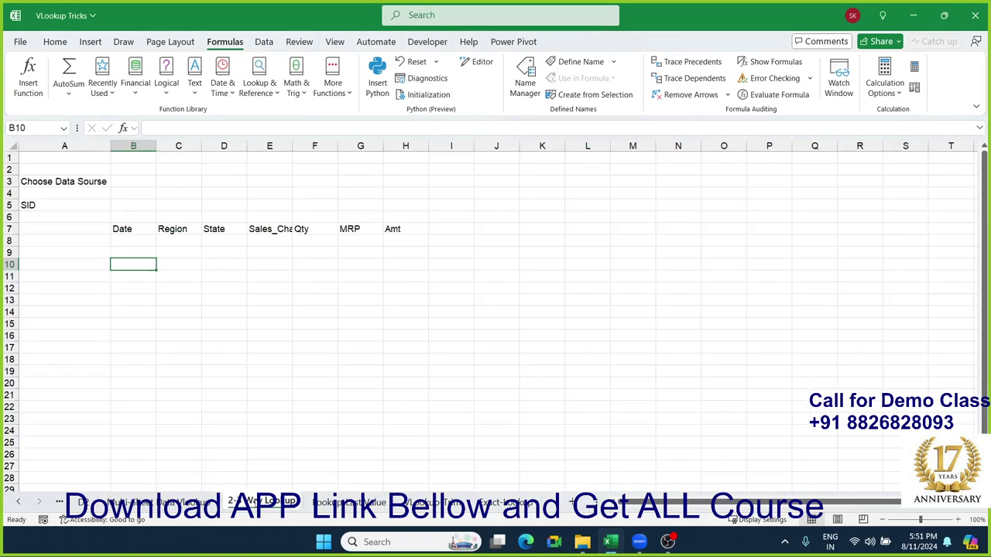
click(128, 502)
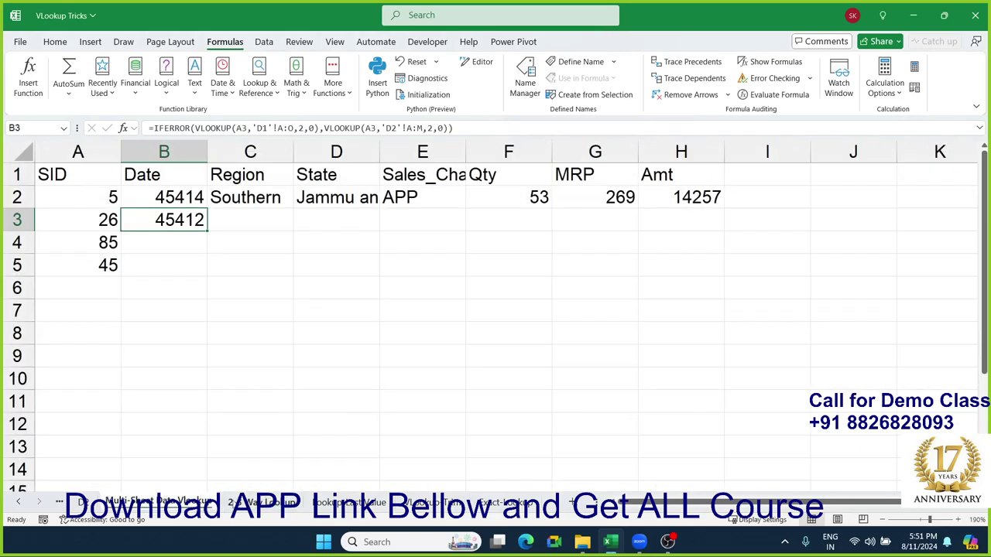
click(252, 503)
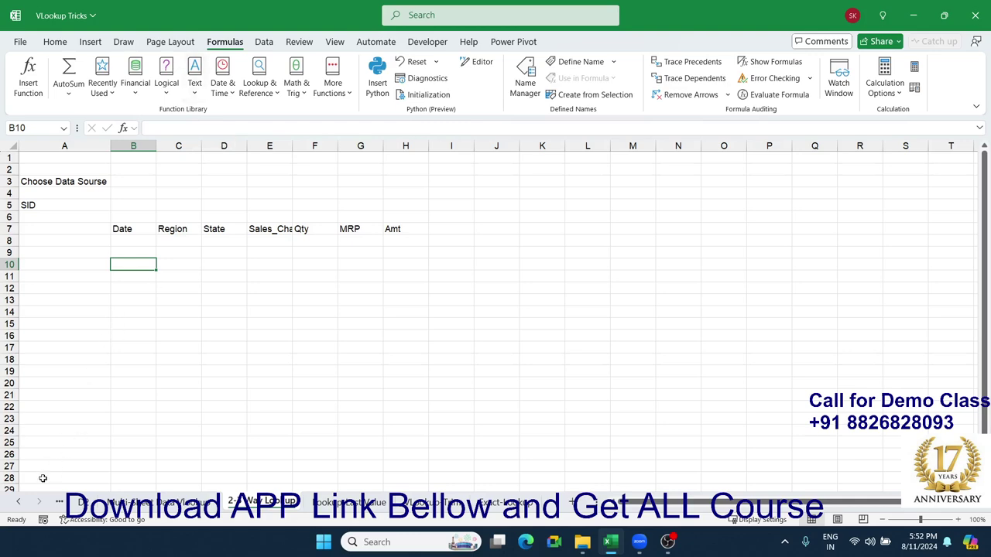
Step: Move the Multi-Sheet Data Vlookup sheet ahead of D1, then glance at sheets D1 and D2
click(130, 502)
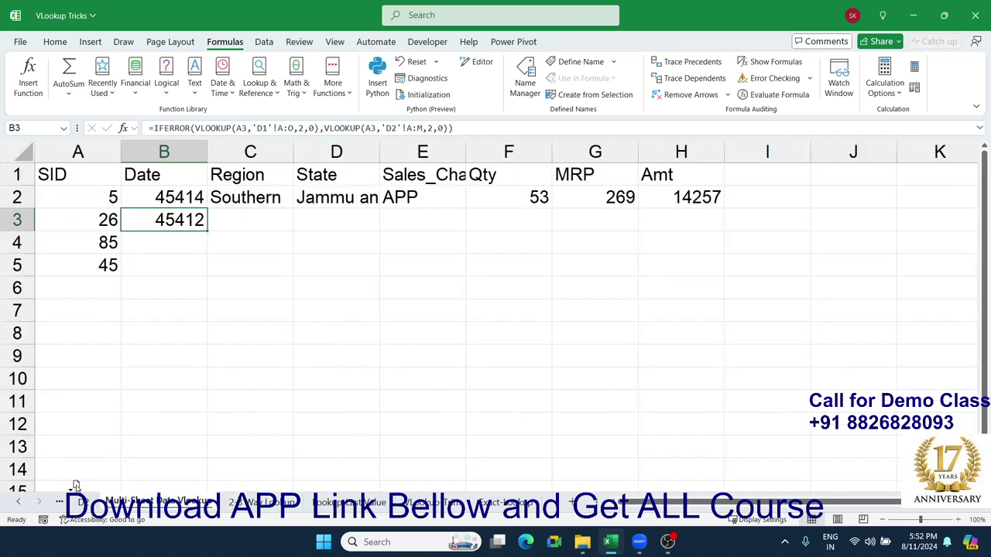
click(19, 502)
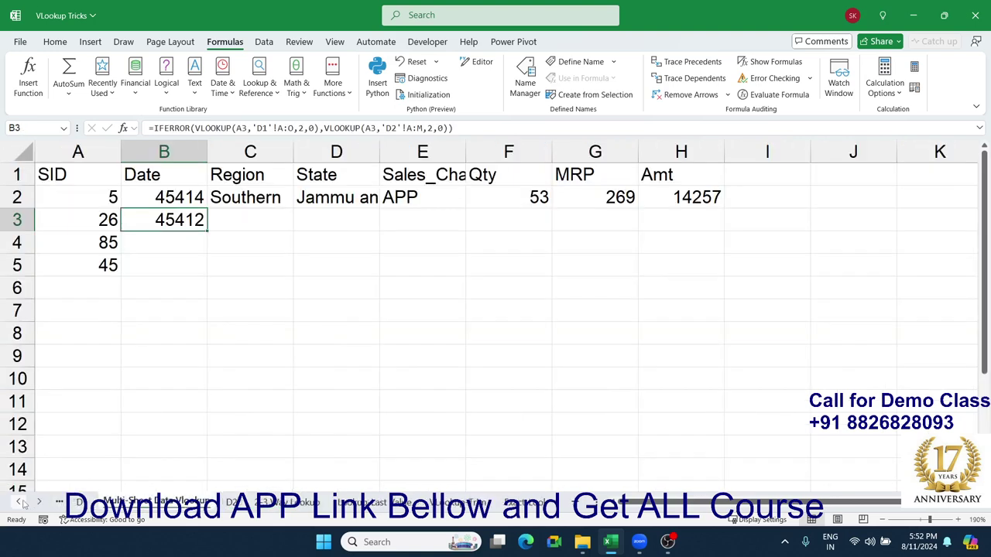
drag(224, 505, 166, 483)
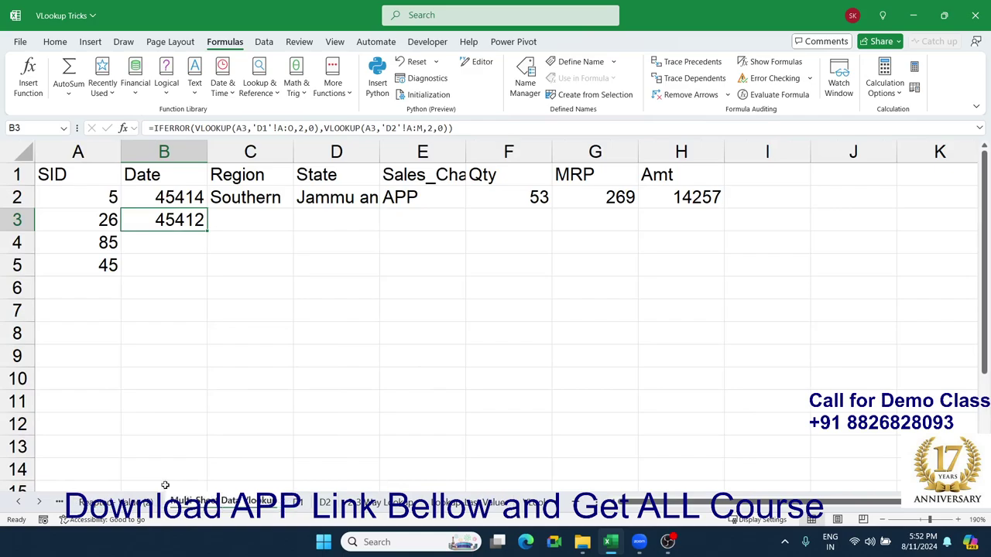
click(296, 505)
click(325, 505)
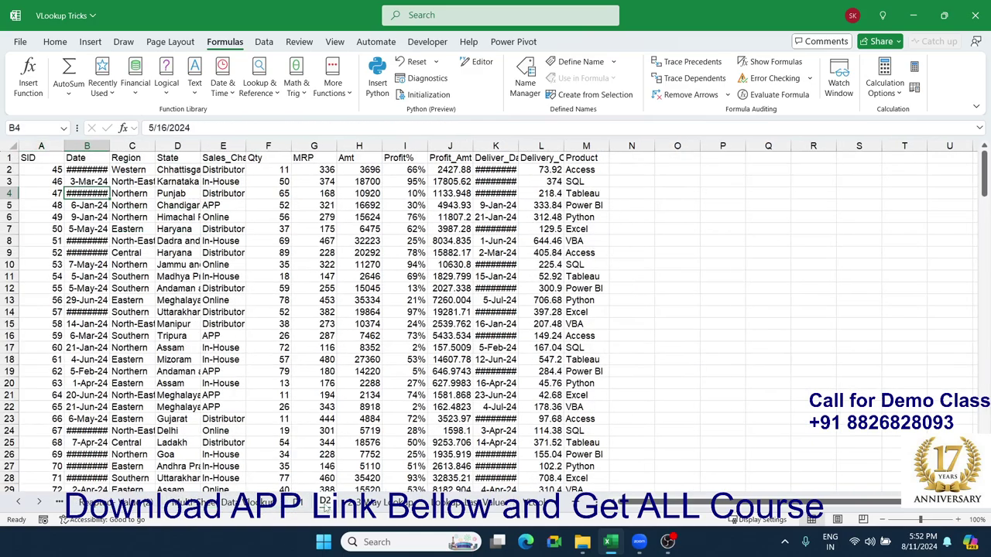
click(360, 503)
Step: Give cell B3 a List data validation with source D1,D2
click(146, 181)
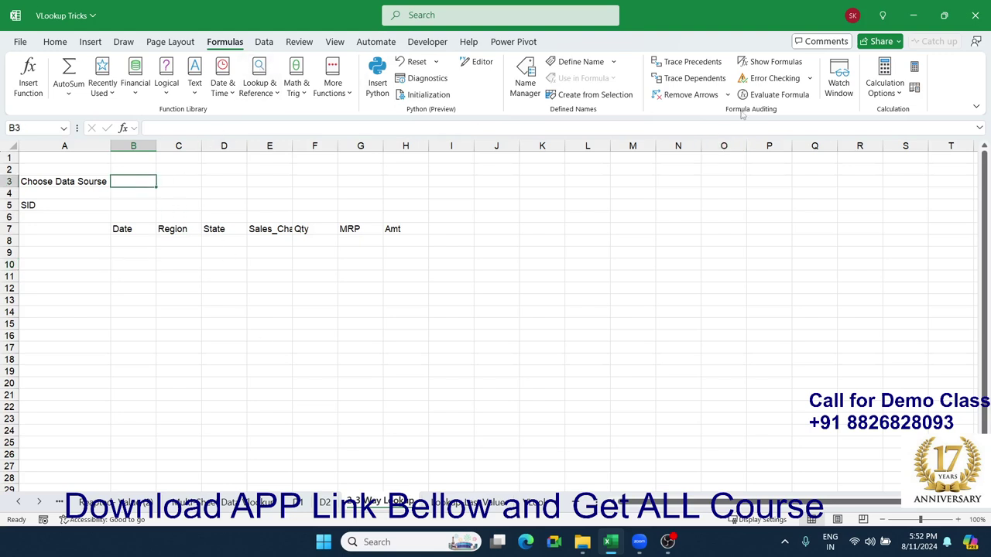
click(264, 41)
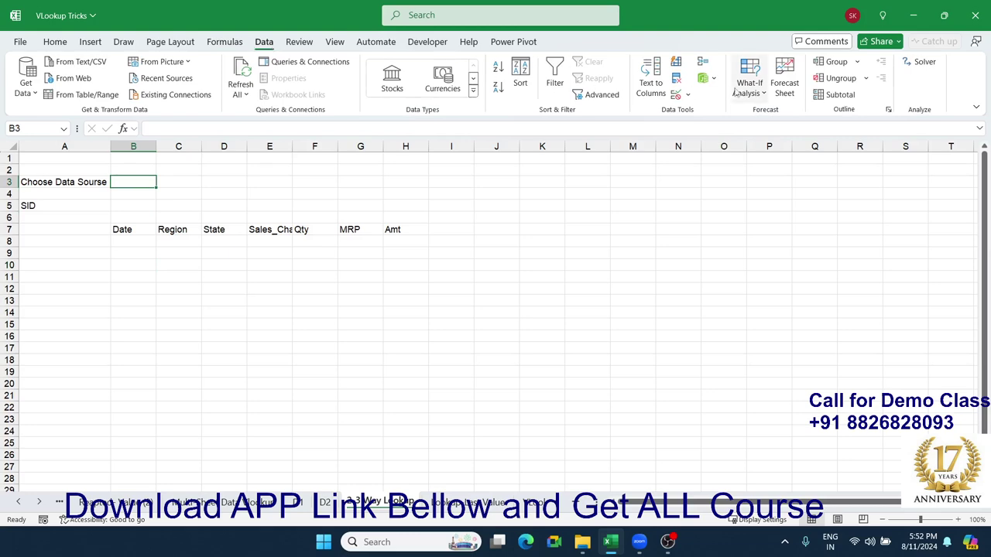
click(676, 95)
click(333, 254)
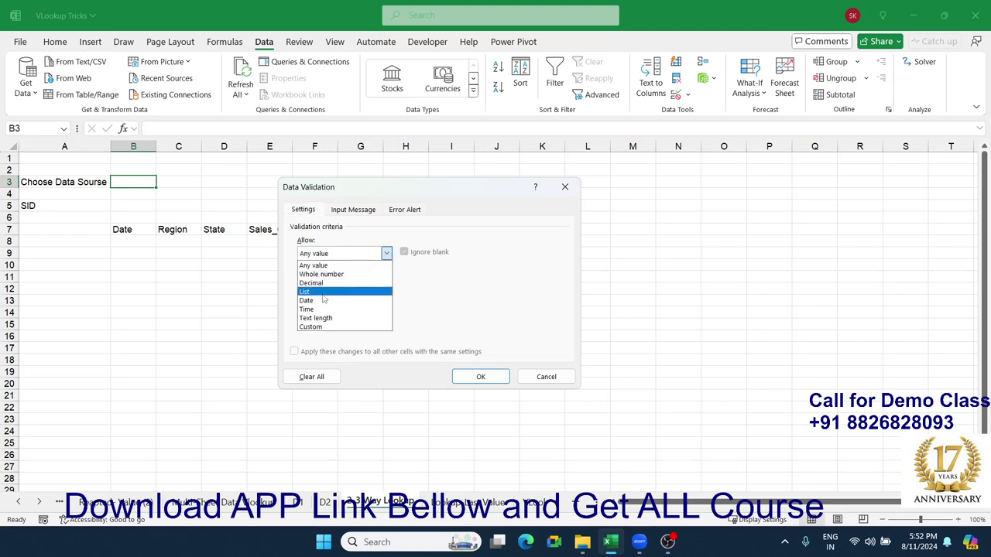
click(325, 291)
click(322, 307)
text(D)
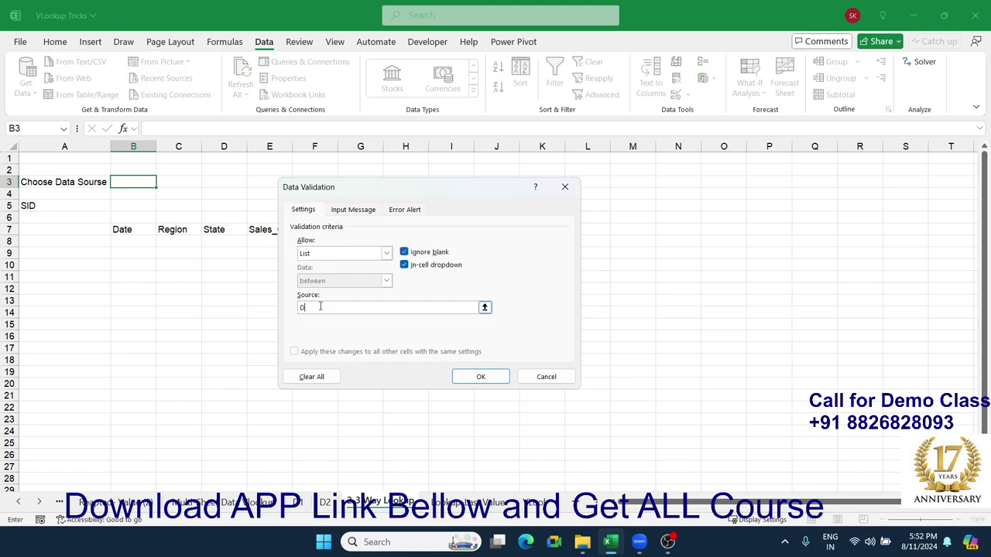
text(1,)
text(D2)
Step: Confirm B3's D1/D2 dropdown, try both options, and leave it set to D2
click(480, 377)
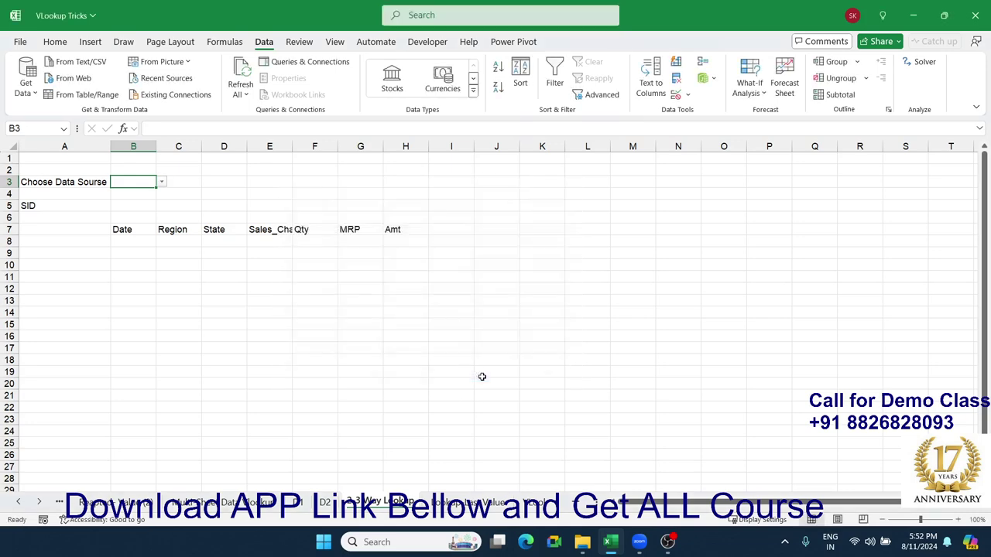
click(161, 183)
click(147, 193)
click(162, 182)
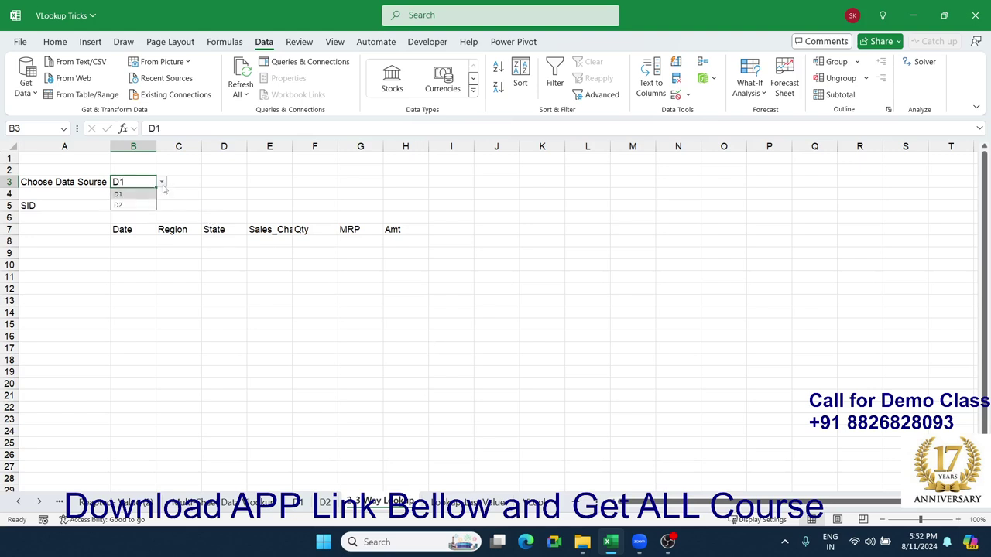
click(151, 205)
click(162, 182)
click(152, 192)
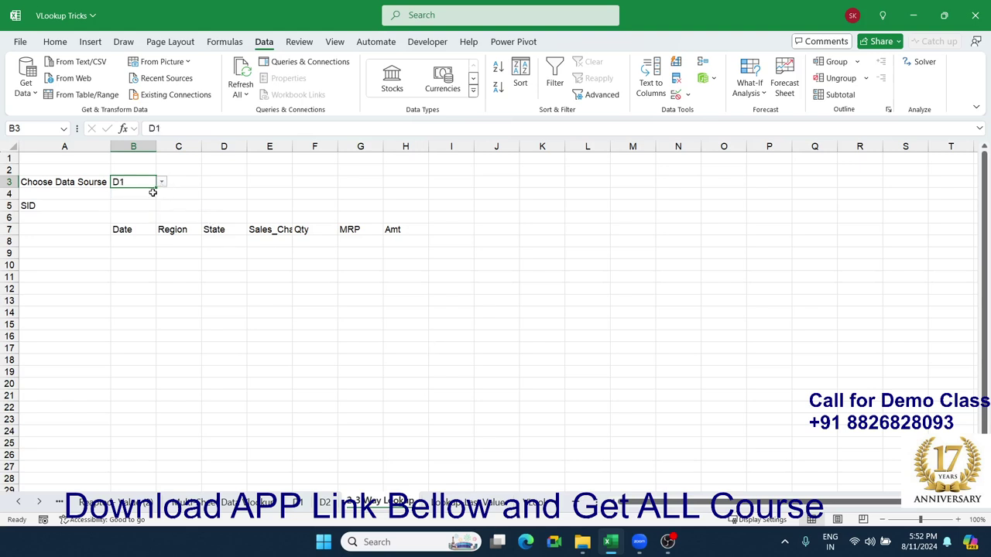
click(162, 182)
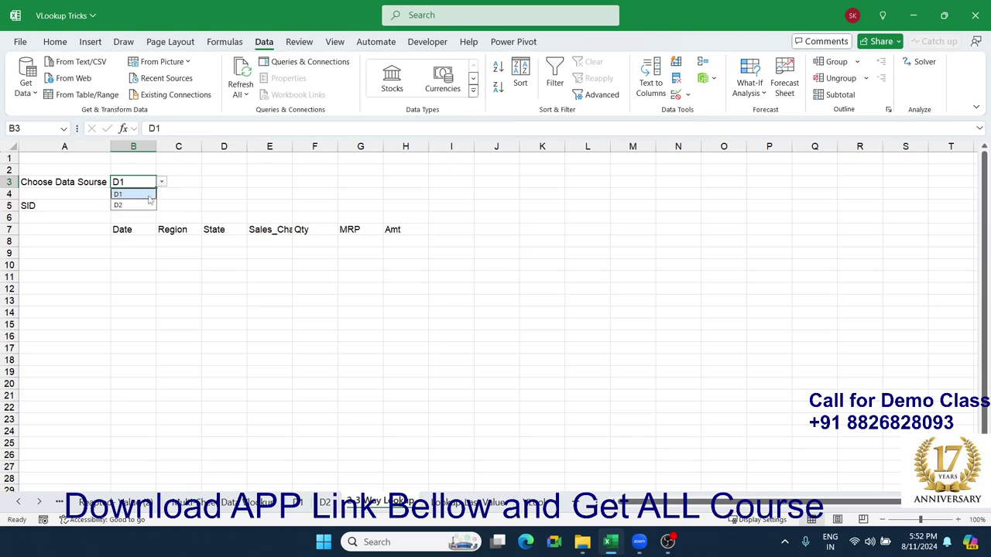
click(150, 195)
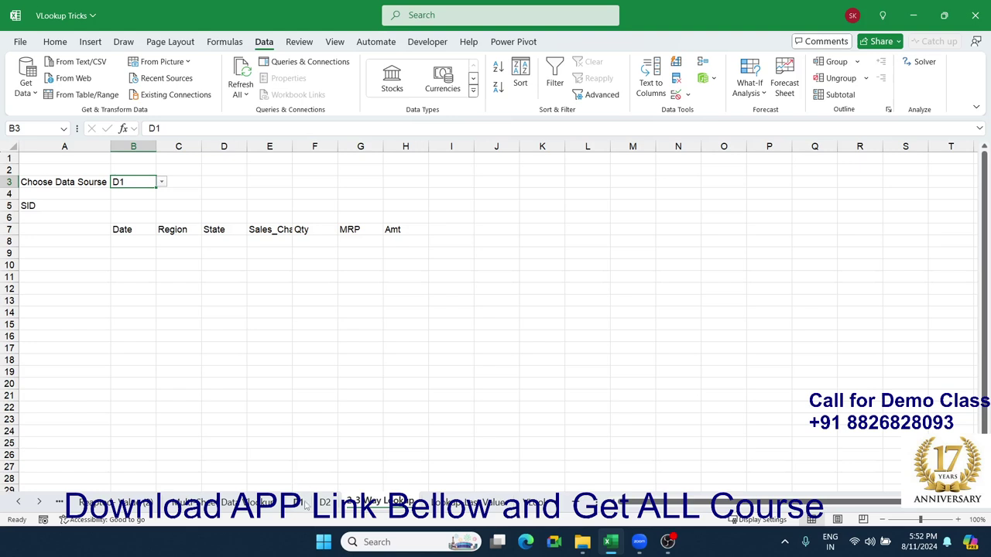
click(162, 182)
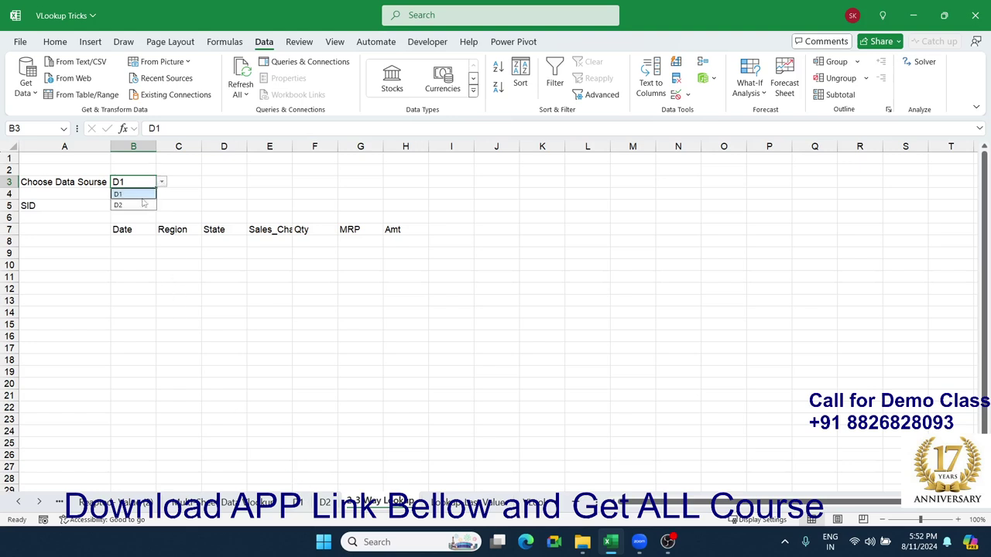
click(140, 201)
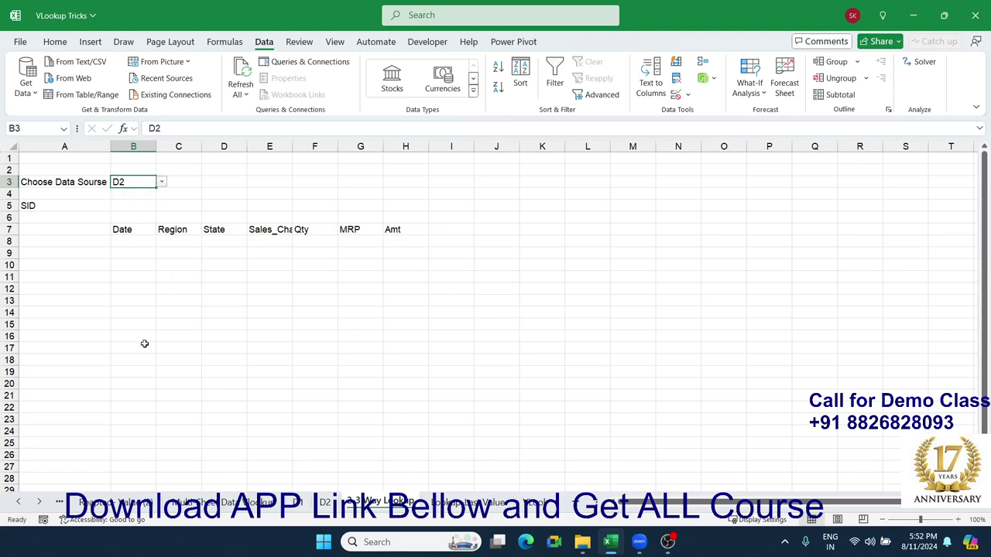
Step: Enter SID 5 in B5 and move down to B8 under the Date heading
click(124, 205)
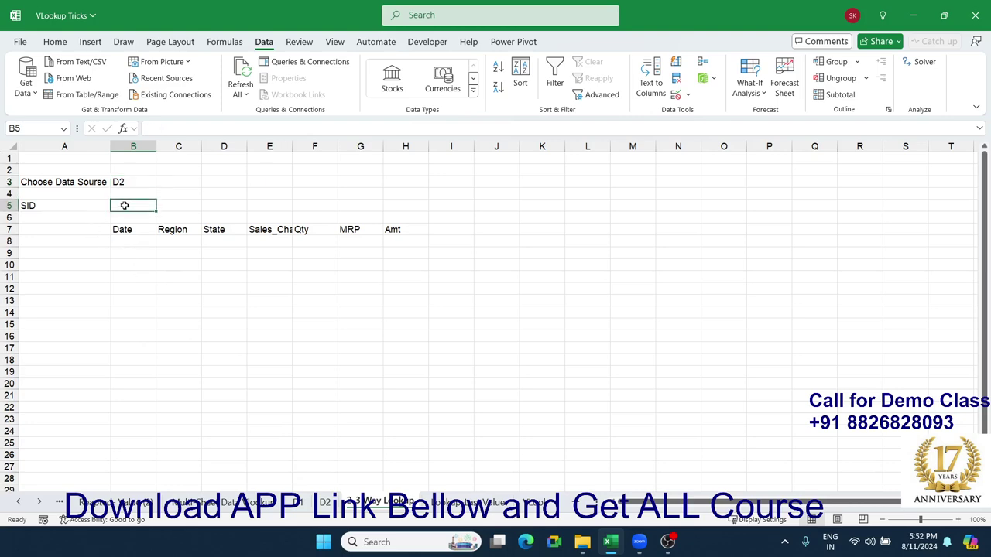
text(5)
key(Return)
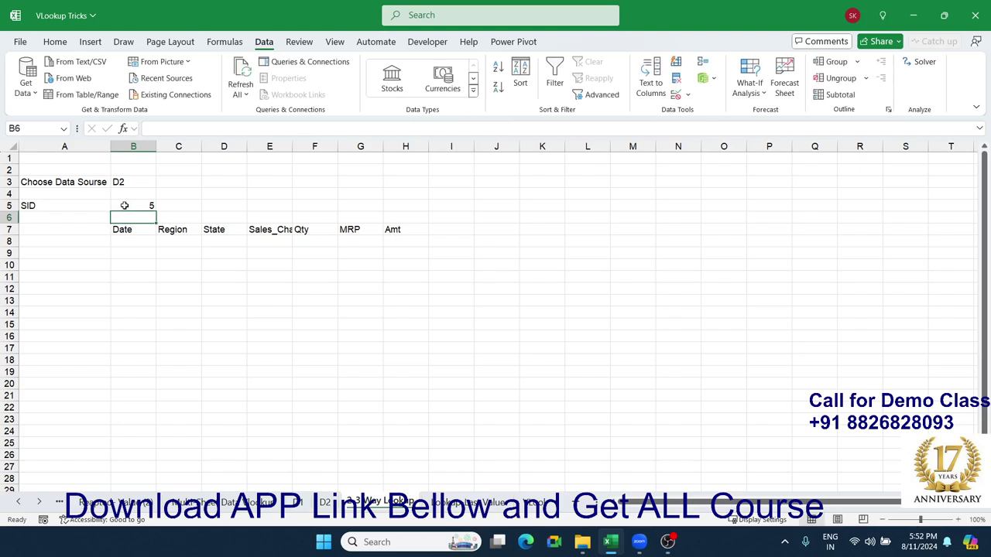
click(124, 205)
key(Down)
key(Down)
key(Down)
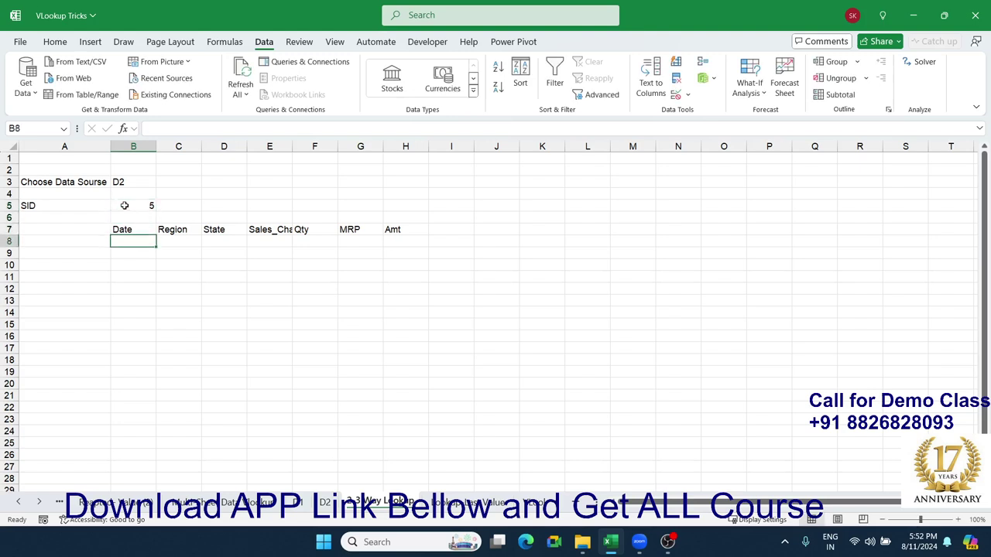
key(Up)
key(Down)
Step: In B8 enter a VLOOKUP of B5 against sheet D1 columns A:O, column 2, exact match
text(=)
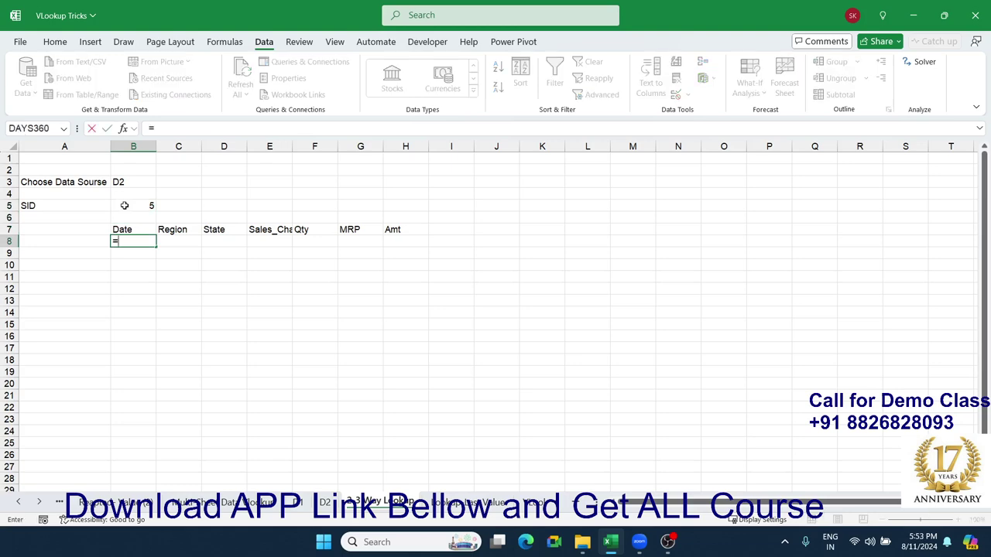
text(vl)
key(Tab)
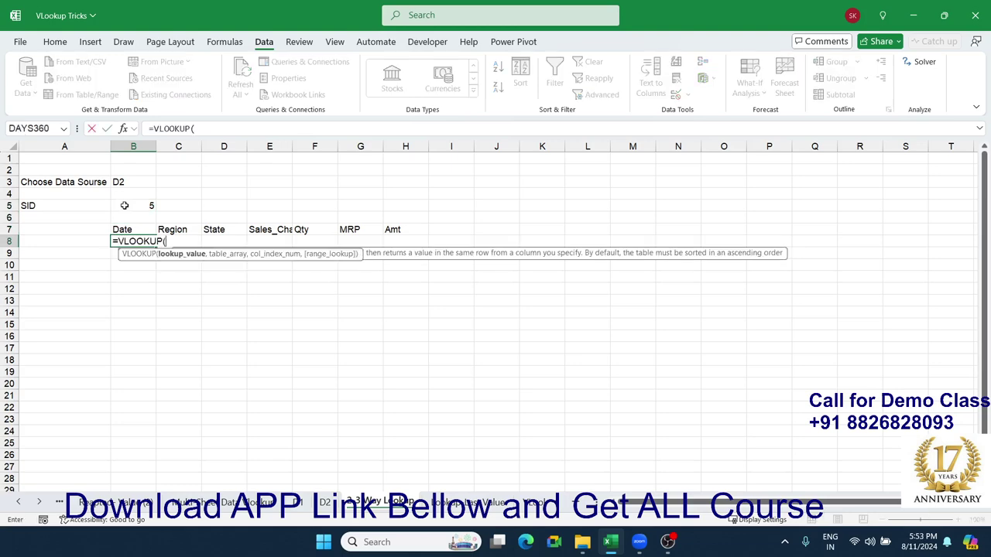
key(Up)
click(124, 205)
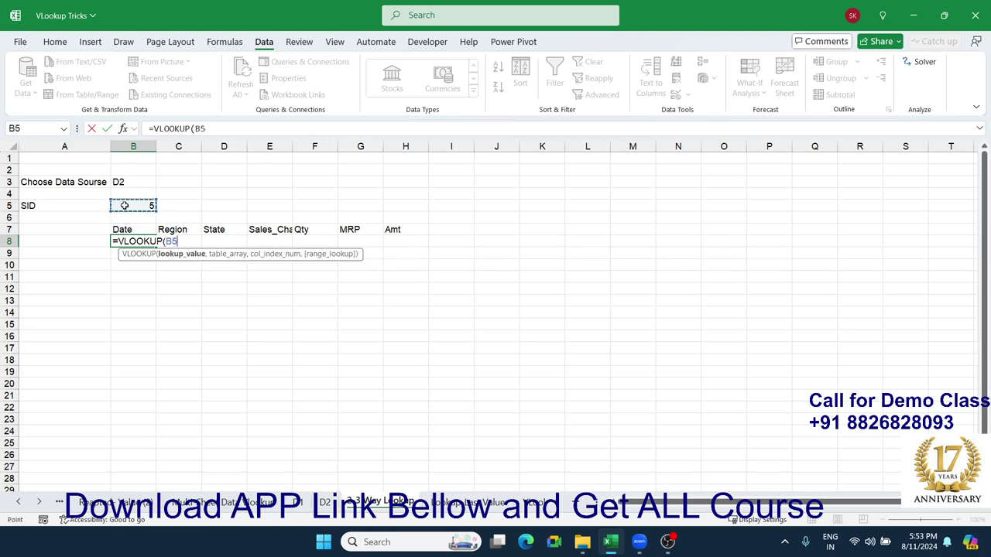
text(,)
click(300, 503)
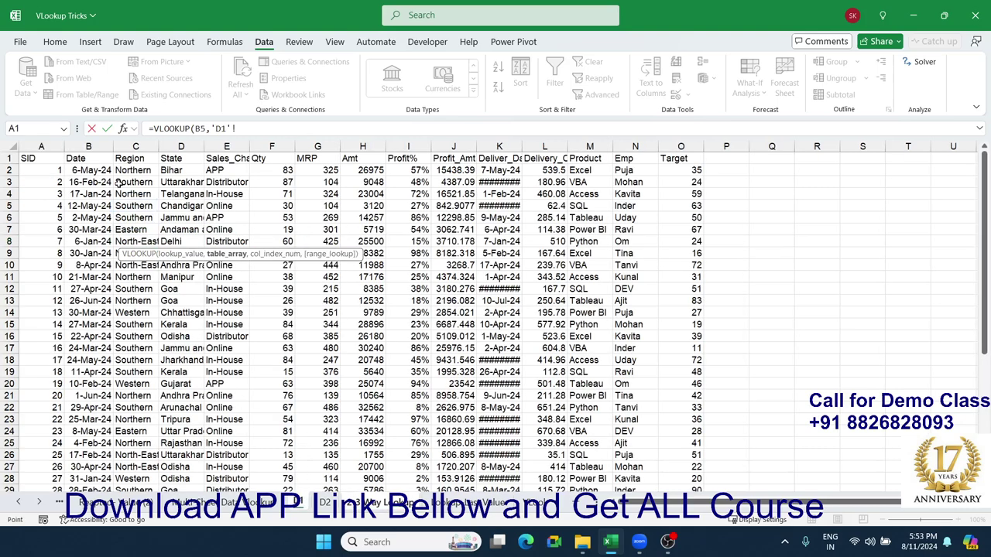
drag(53, 147, 680, 146)
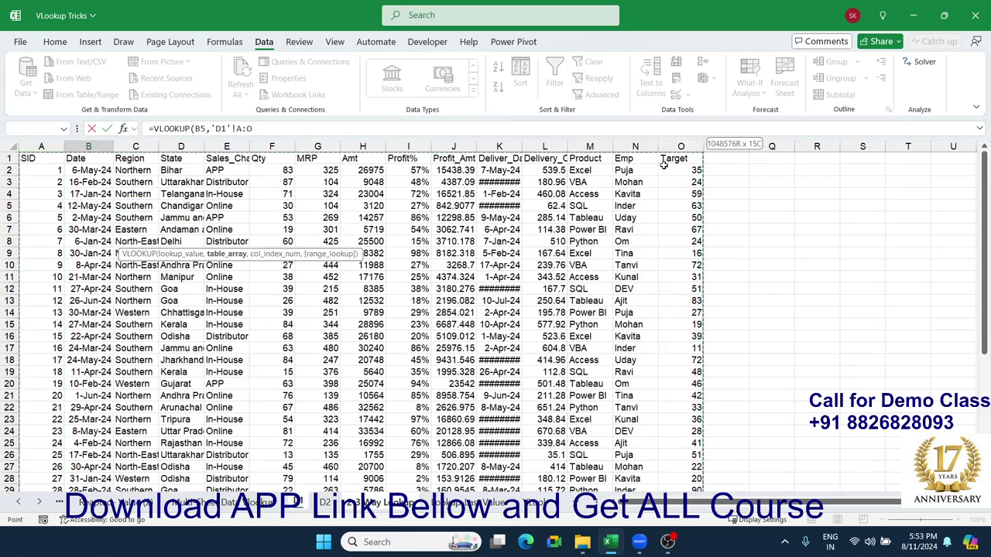
text(,2,0))
key(Return)
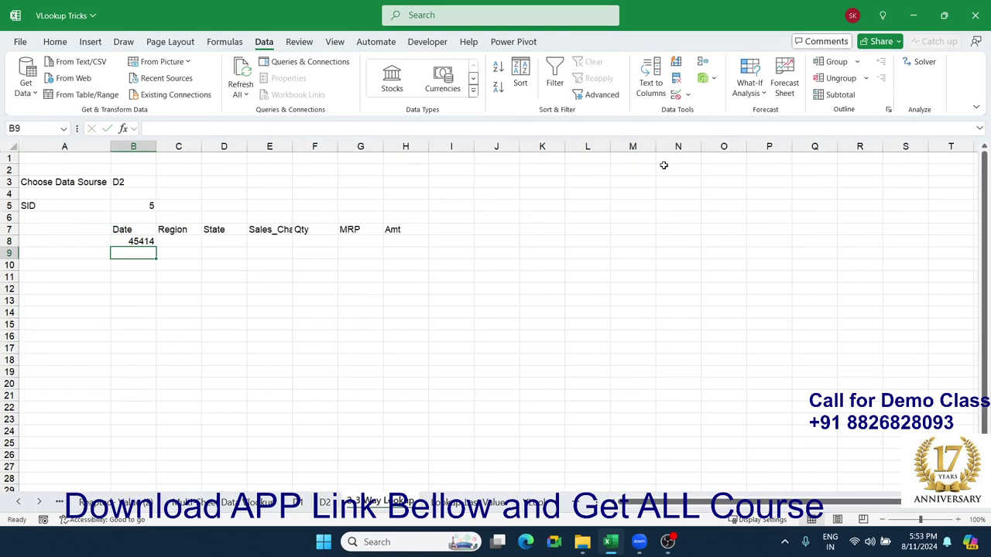
Step: Replace the column index 2 with MATCH(B7,'D1'!A1:O1,0), so B8 returns 45414
double_click(150, 241)
click(219, 242)
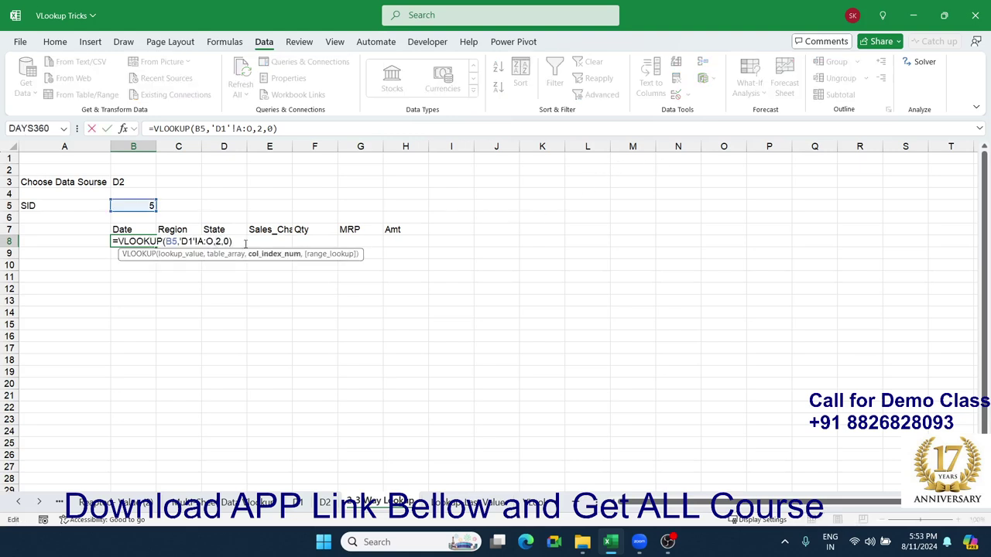
key(BackSpace)
text(MATCH)
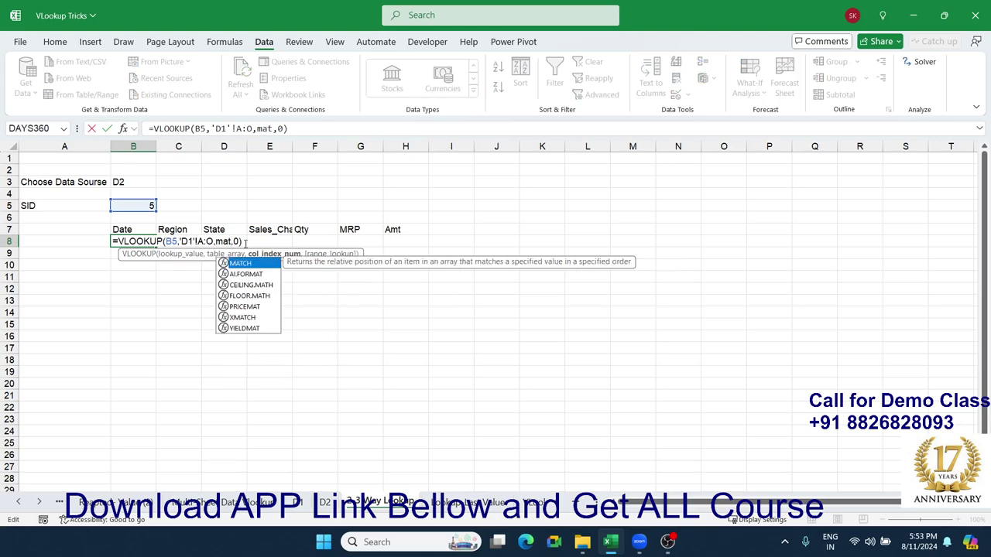
text(()
click(142, 227)
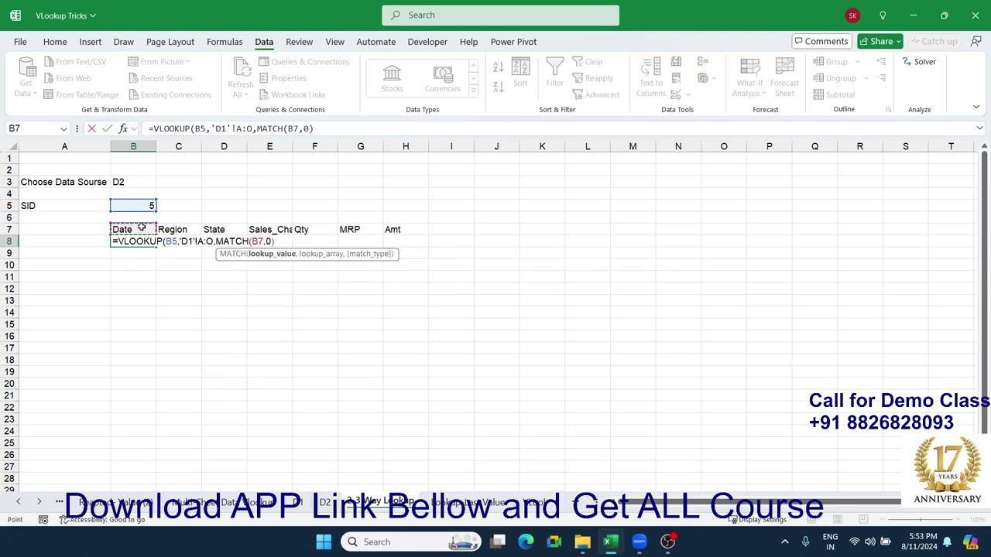
text(,)
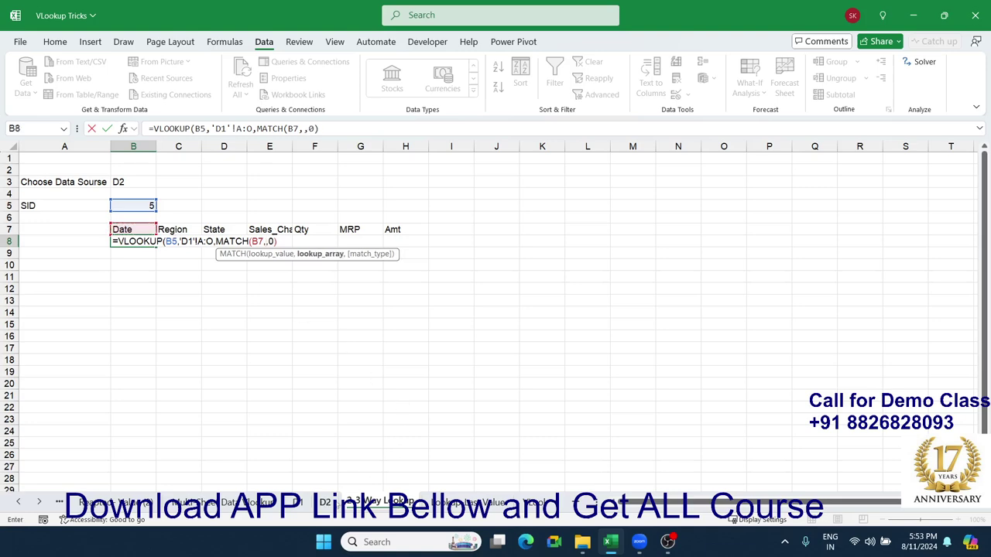
click(299, 504)
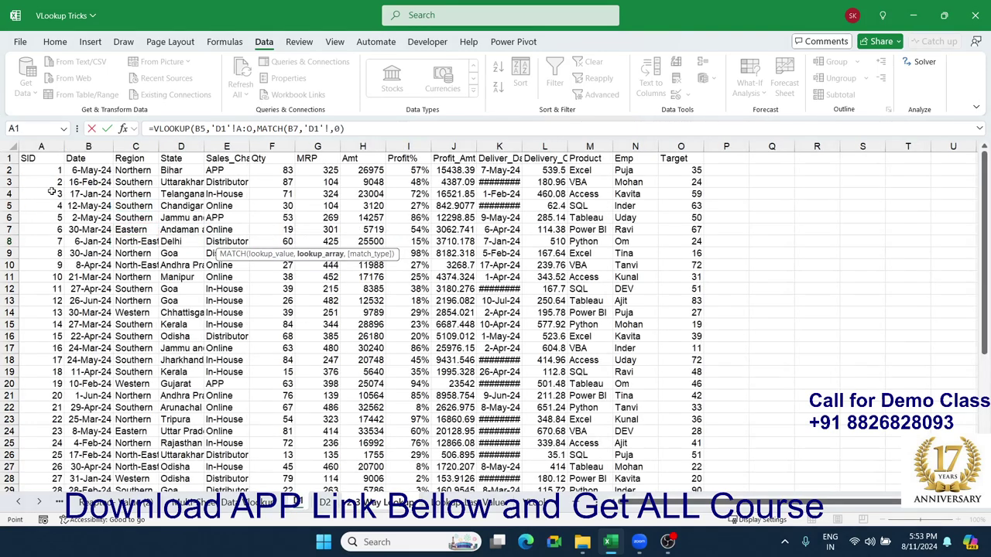
drag(48, 161, 671, 158)
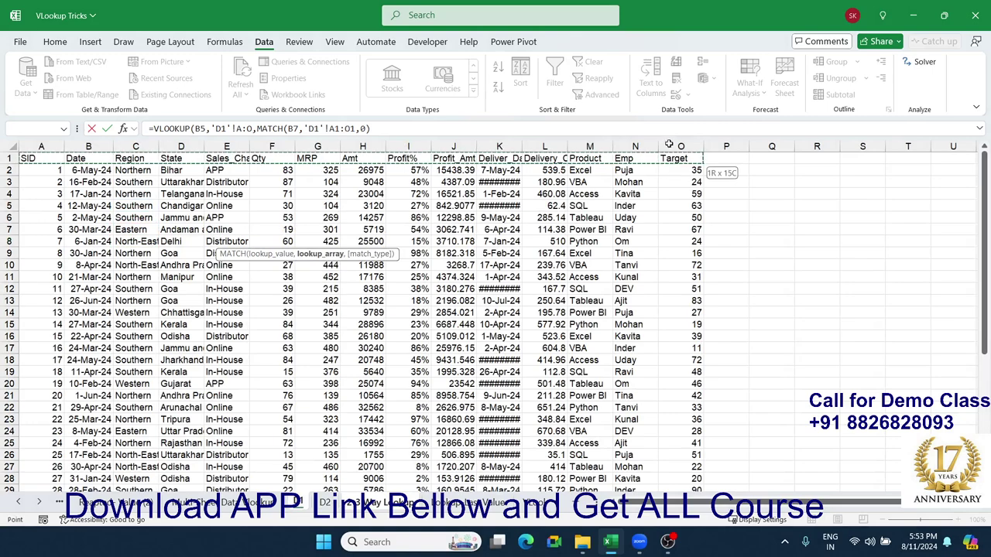
text(,2)
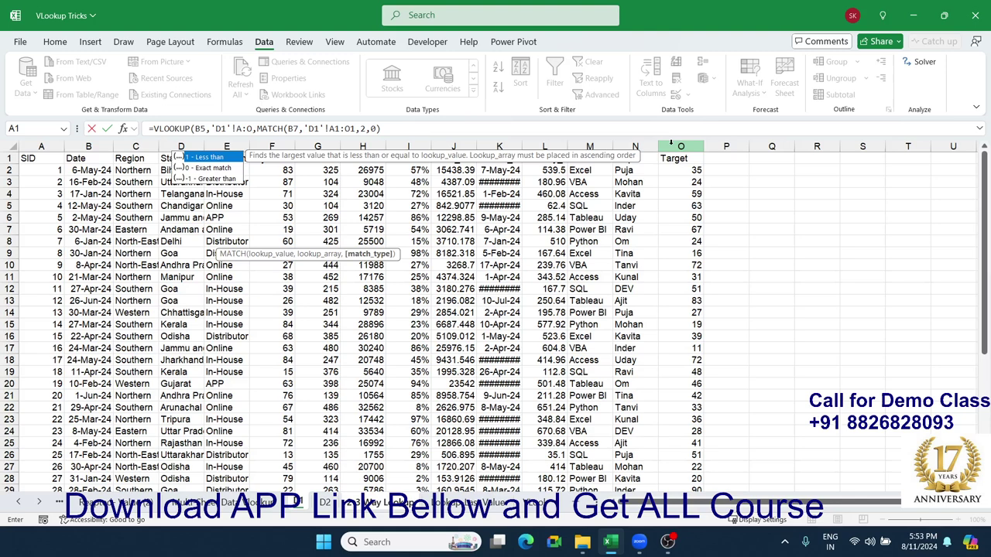
key(BackSpace)
click(361, 128)
text(0)
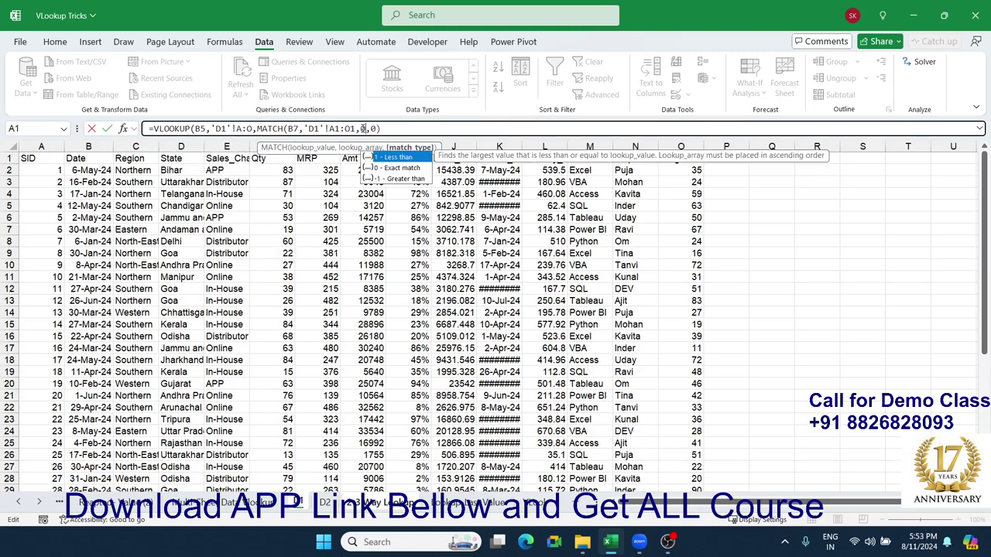
key(Return)
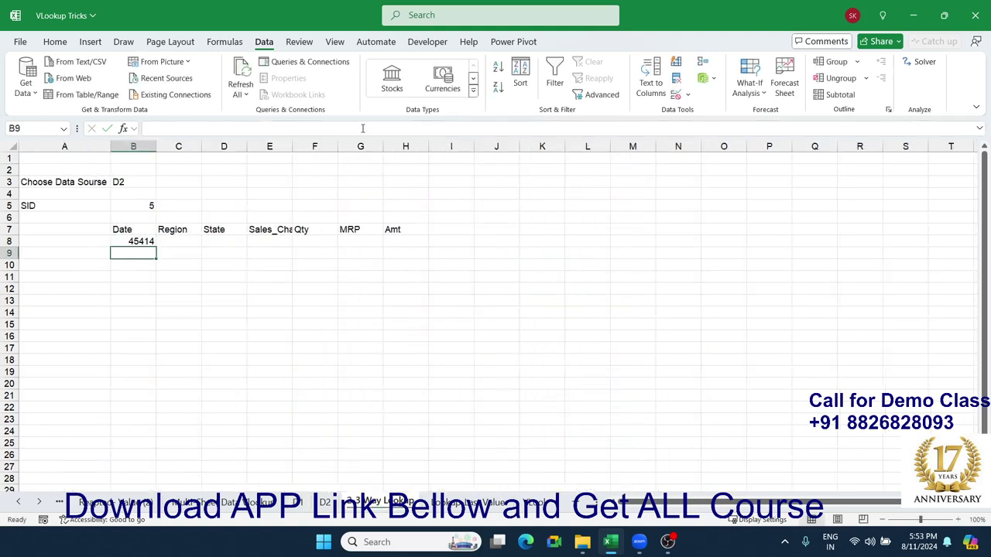
Step: Replace the hard-coded D1 sheet in B8's table argument with B3 joined as quoted text
key(Up)
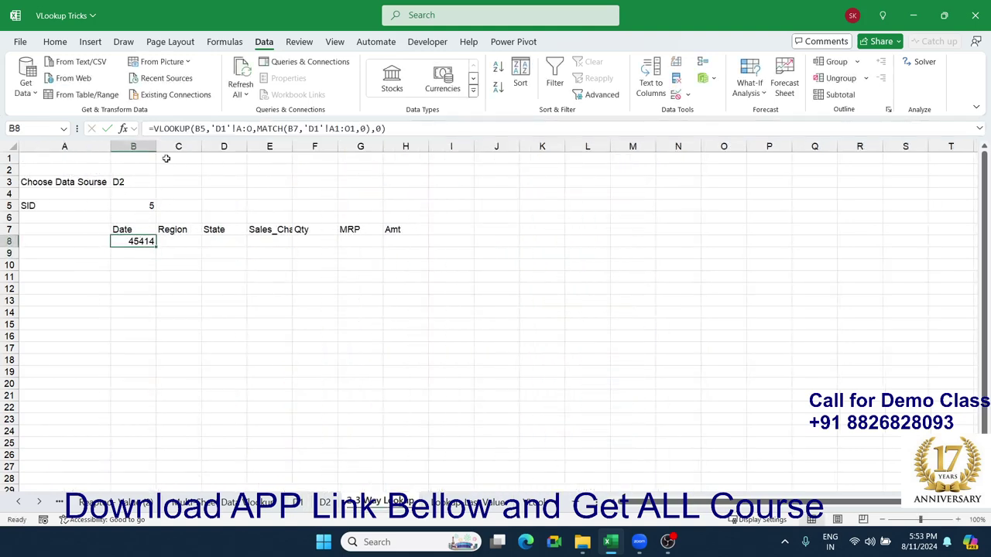
click(136, 180)
double_click(144, 241)
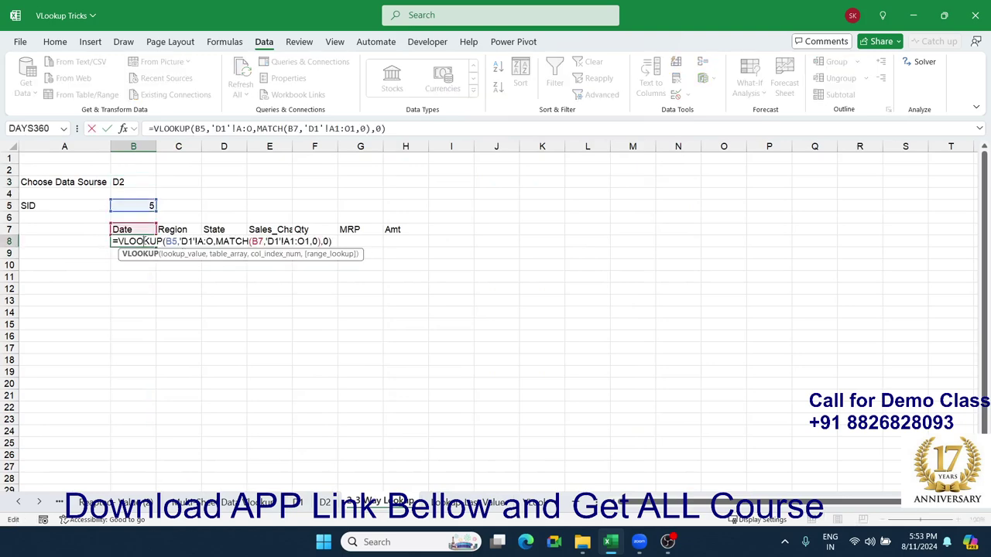
click(182, 242)
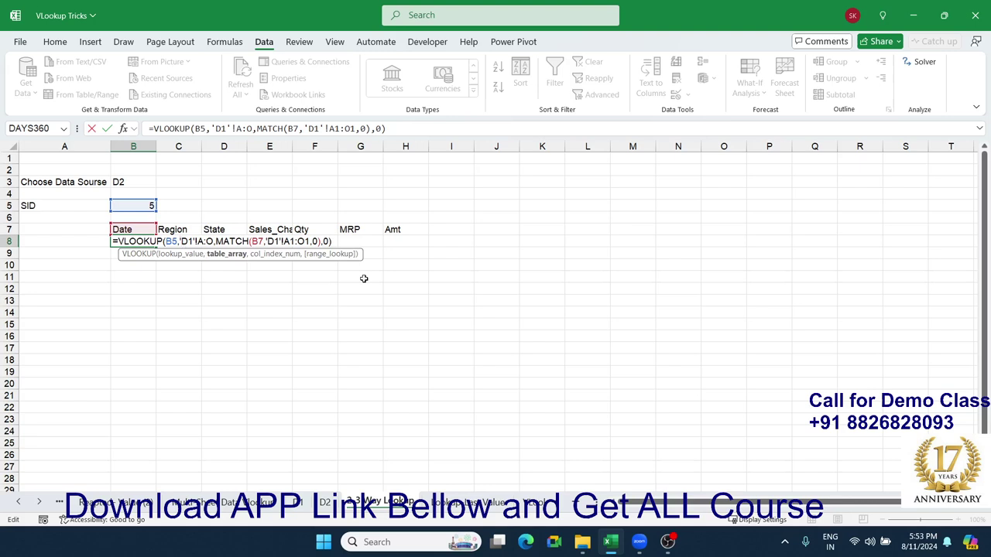
key(Left)
key(Right)
text(")
key(Right)
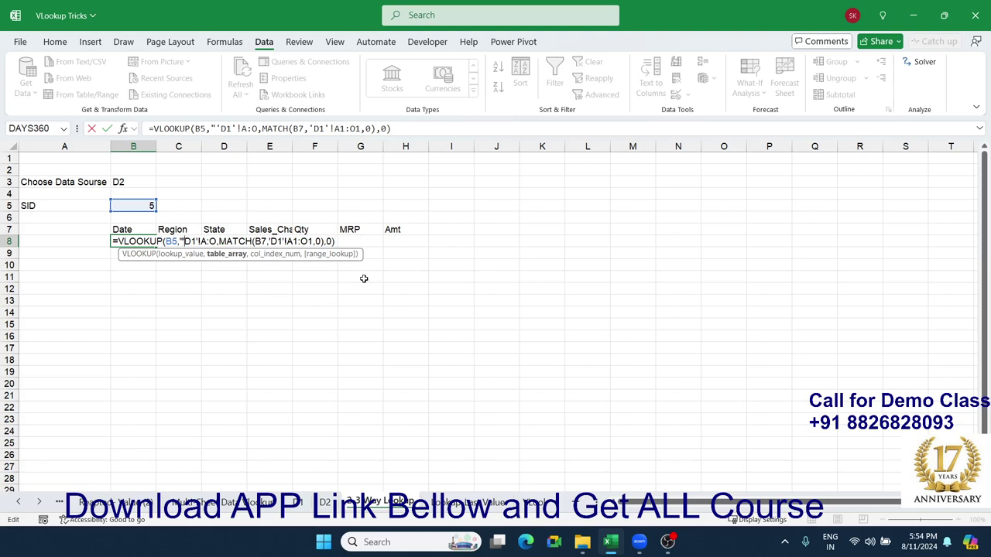
text("&)
text(&)
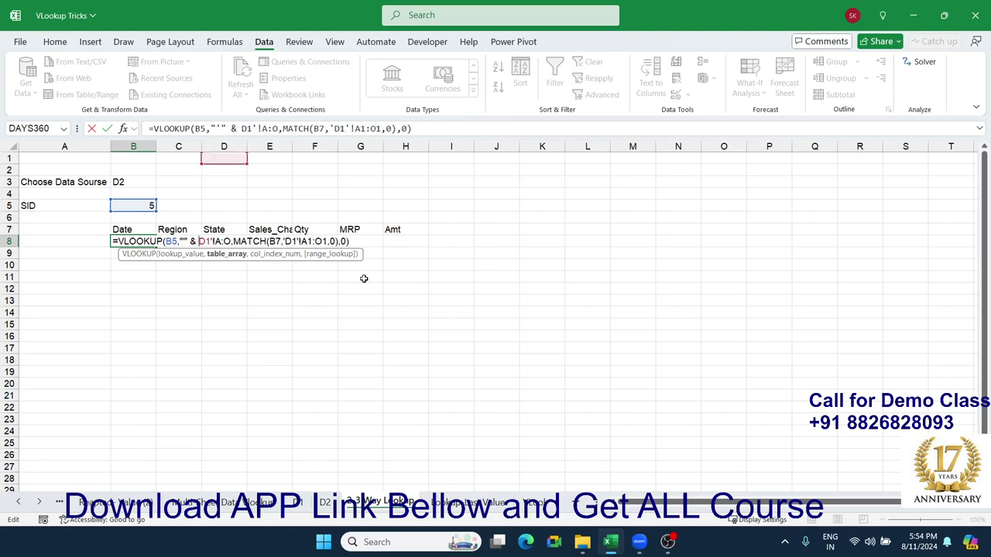
key(Delete)
key(Delete)
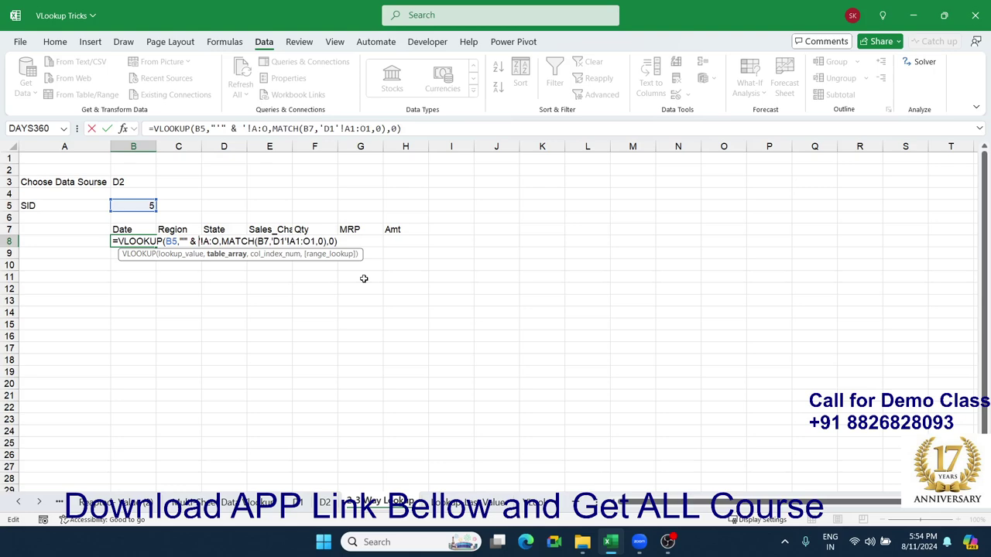
click(132, 181)
text(& B3)
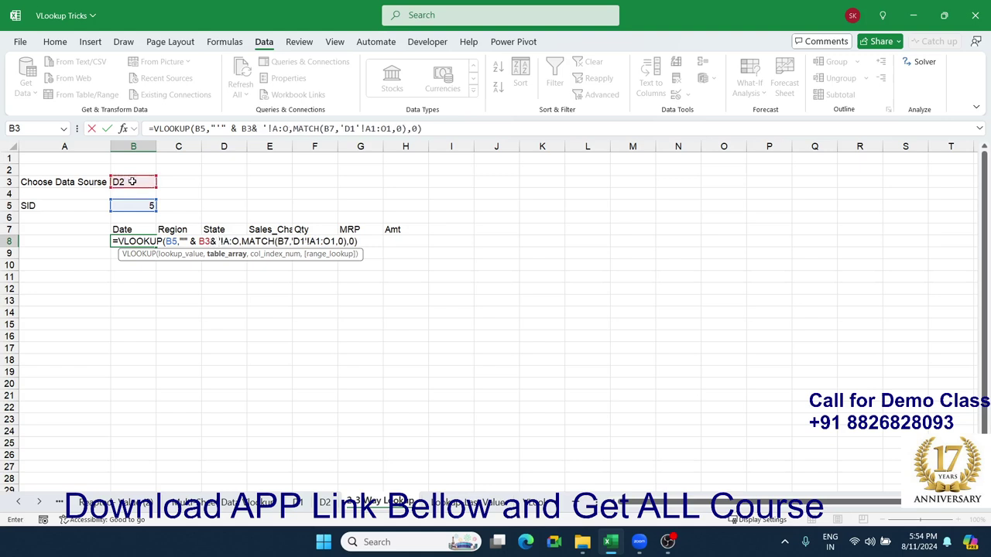
text( ")
key(Return)
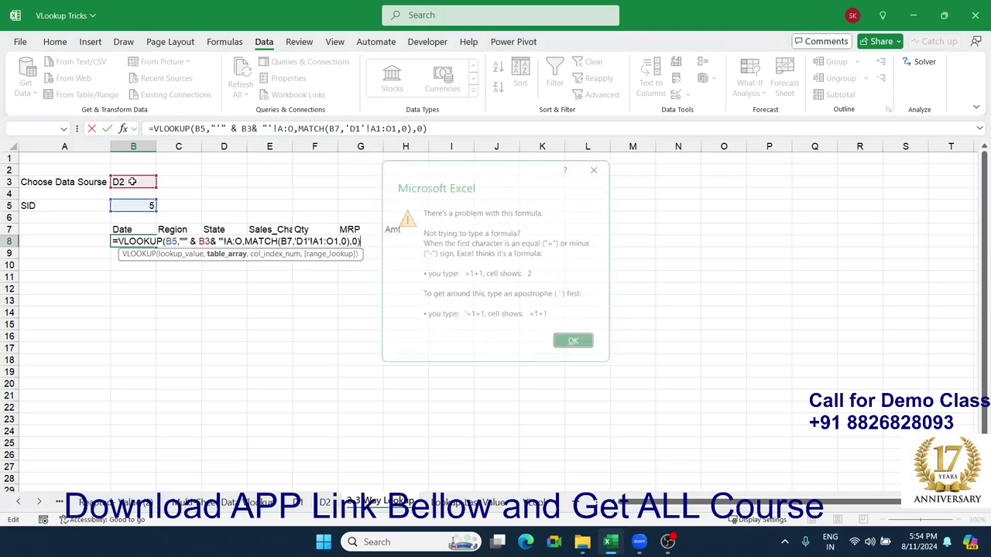
key(Return)
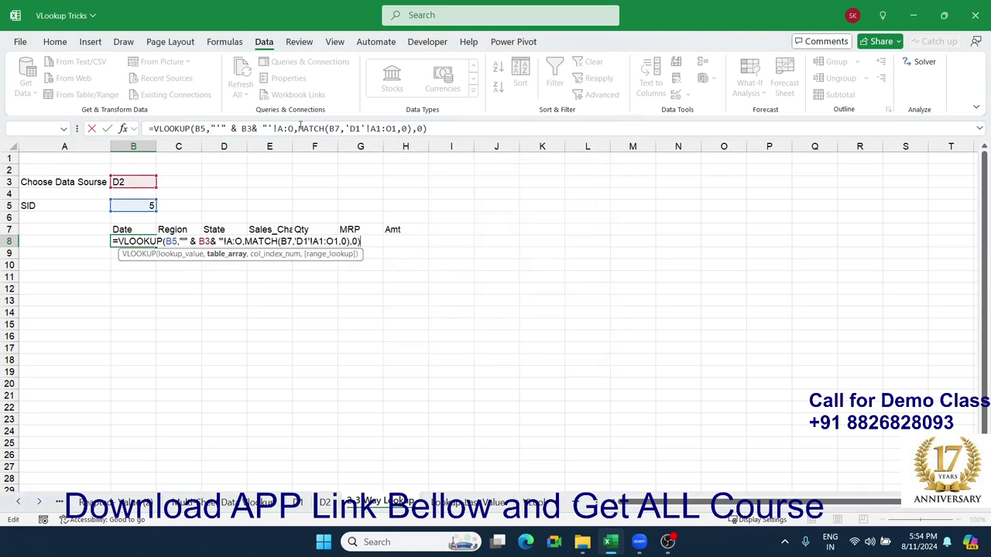
Step: Finish the "'" & B3 & "'!A:O" text with its closing quote, leaving B8 showing #VALUE!
click(296, 129)
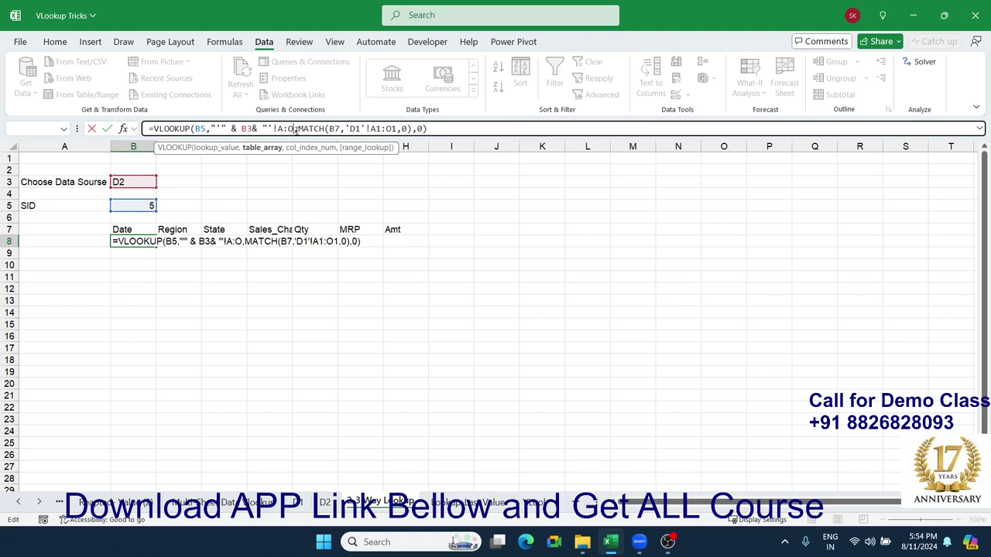
text(")
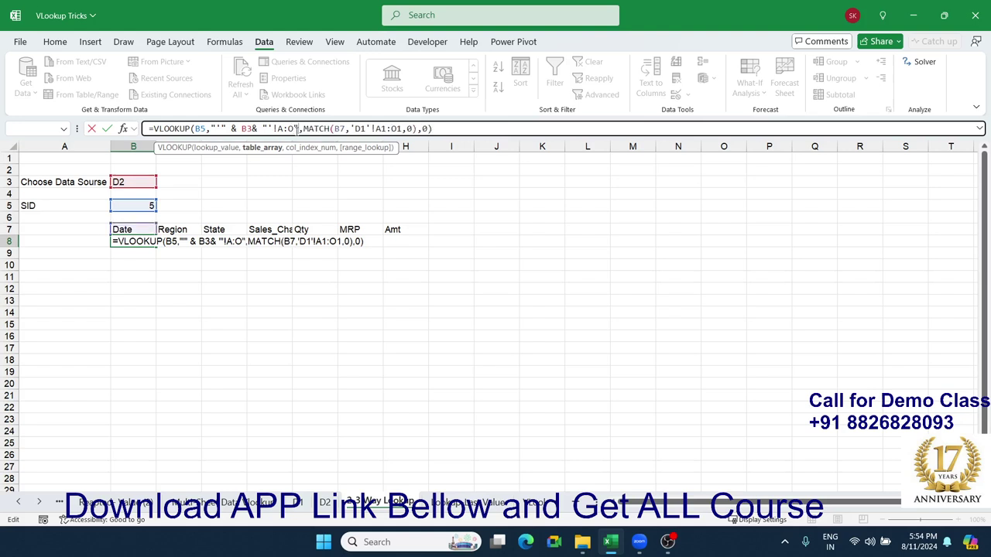
key(Return)
key(Up)
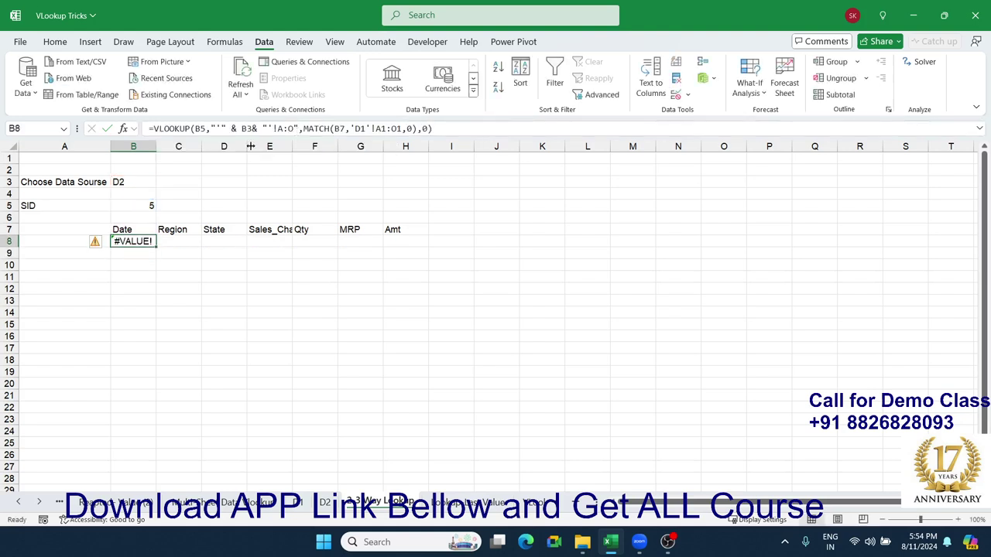
click(130, 232)
click(147, 242)
double_click(147, 242)
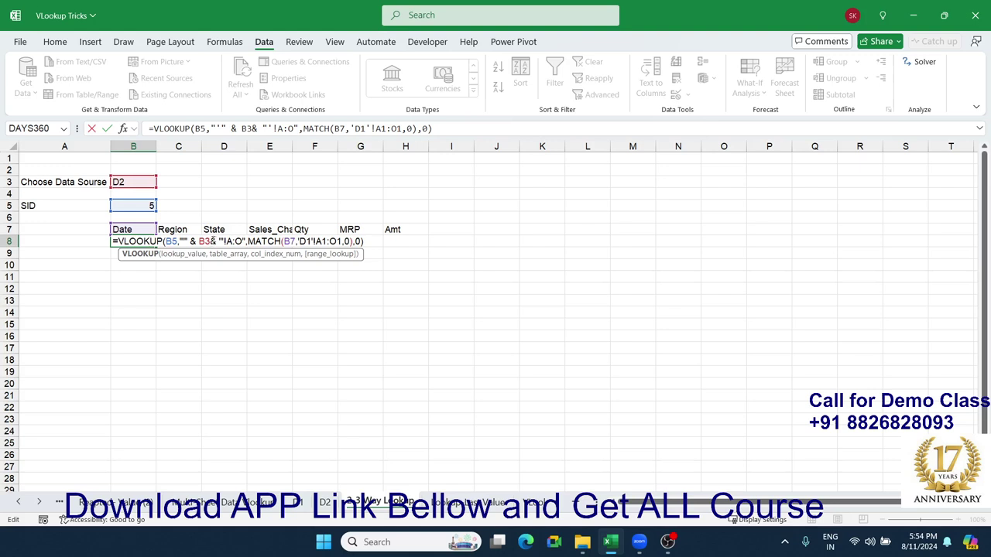
mouse_move(180, 241)
mouse_down()
mouse_move(257, 241)
mouse_move(246, 241)
mouse_up()
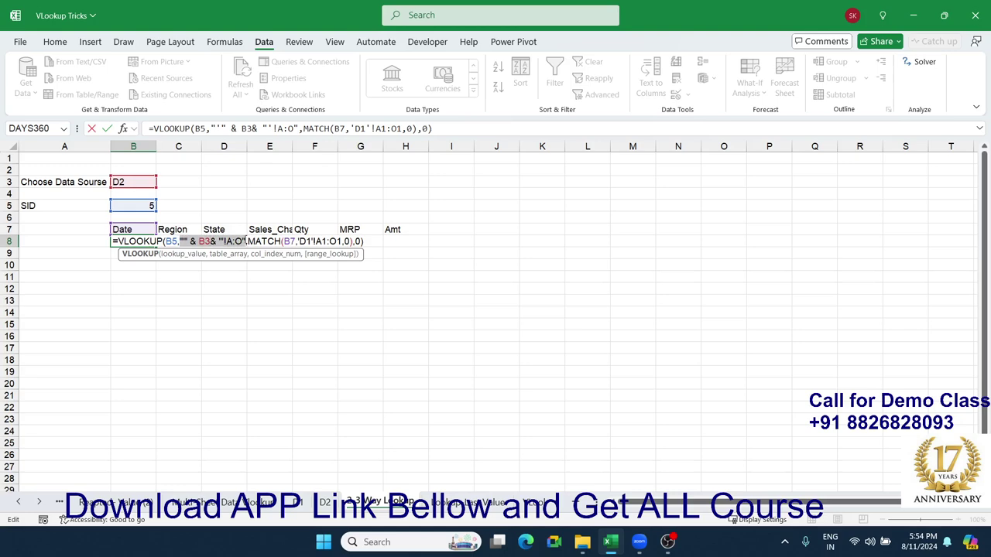
key(ctrl+Return)
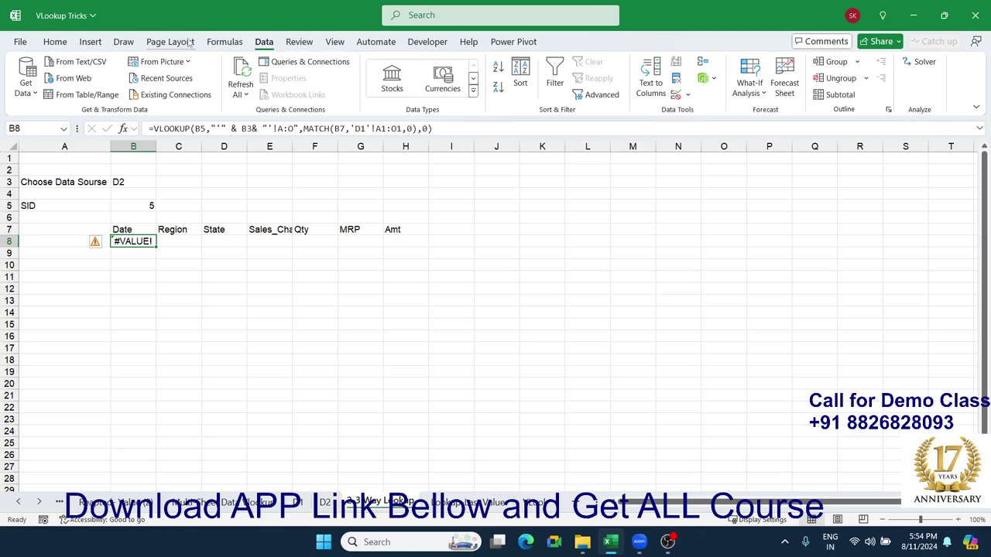
click(225, 42)
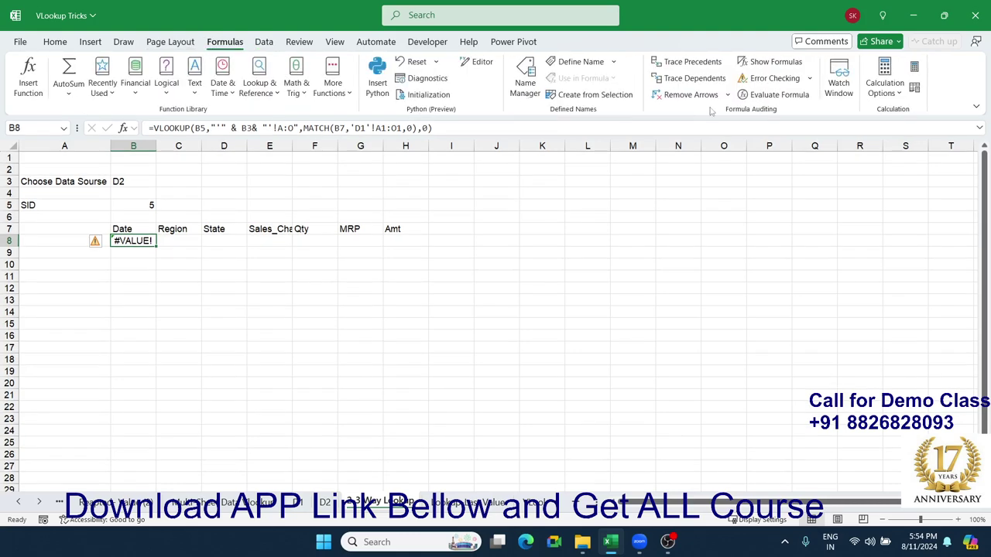
click(749, 98)
click(411, 363)
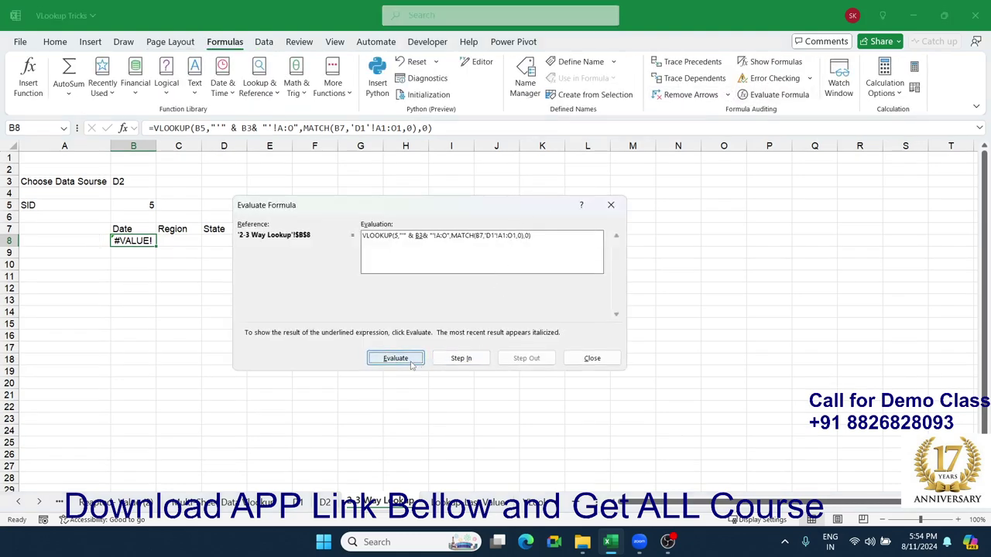
click(411, 364)
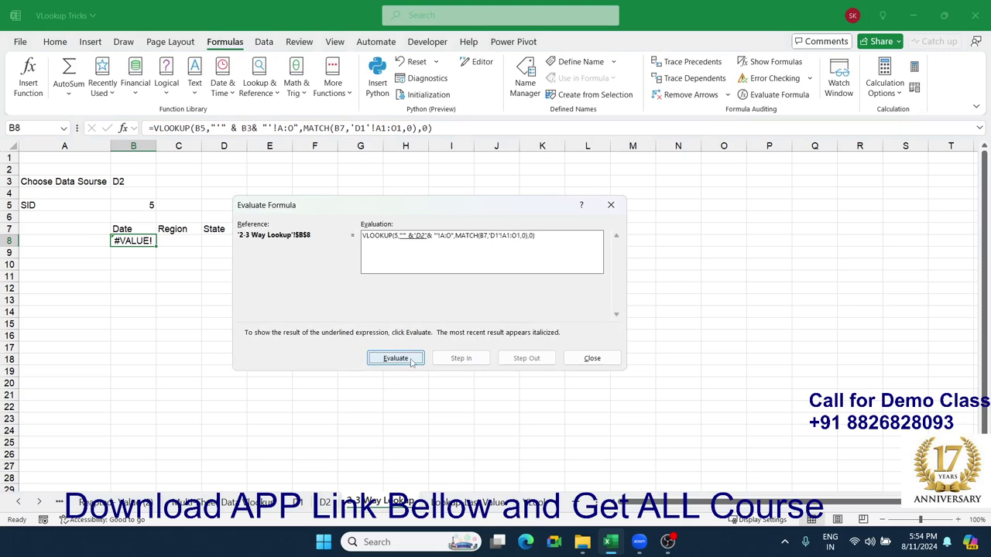
click(411, 361)
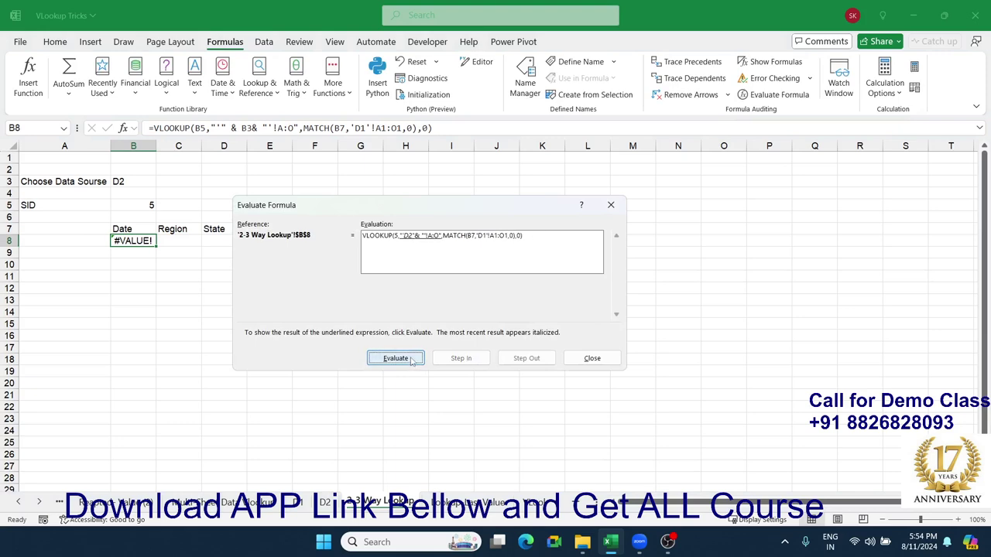
click(411, 361)
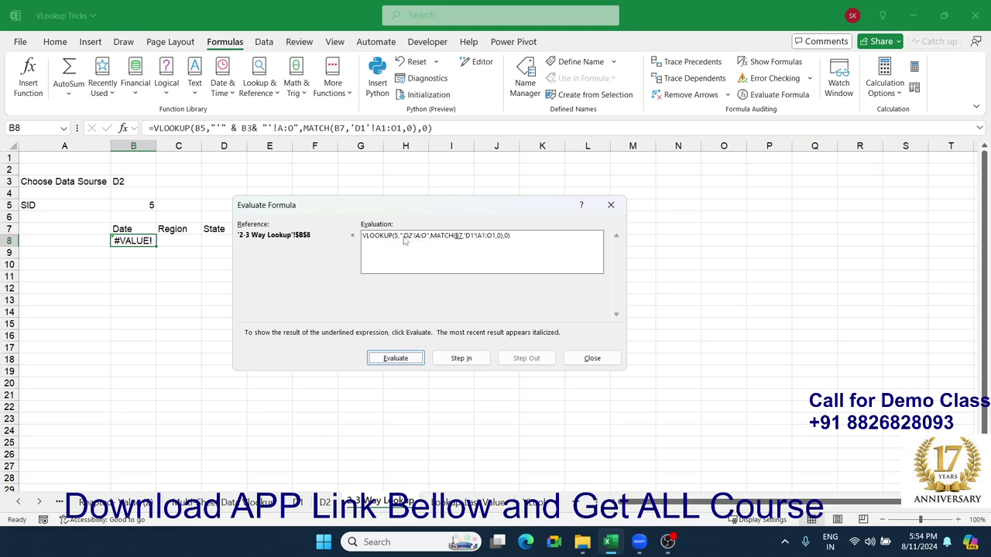
click(402, 241)
click(592, 358)
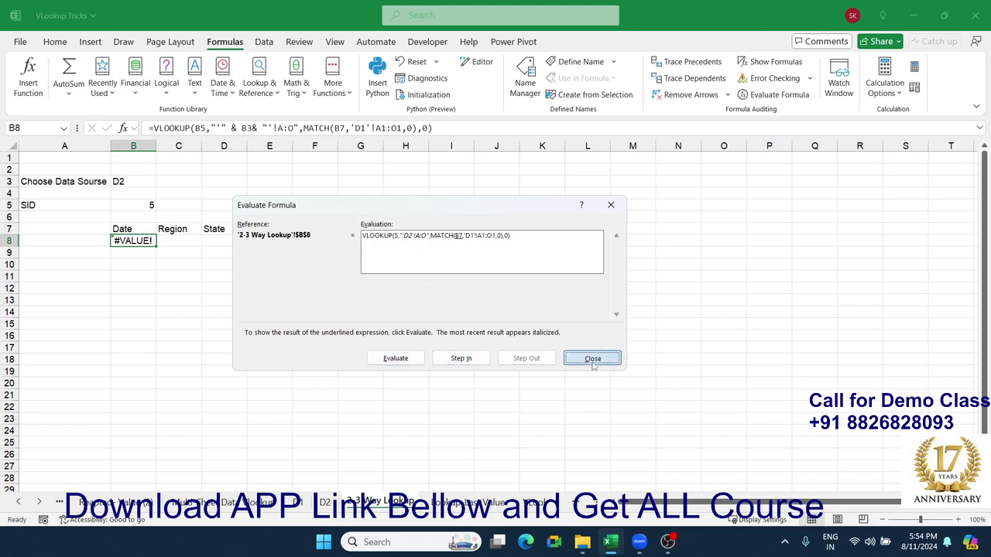
Step: Wrap B8's "'" & B3 & "'!A:O" table text in INDIRECT( ) so it becomes a real reference
double_click(151, 241)
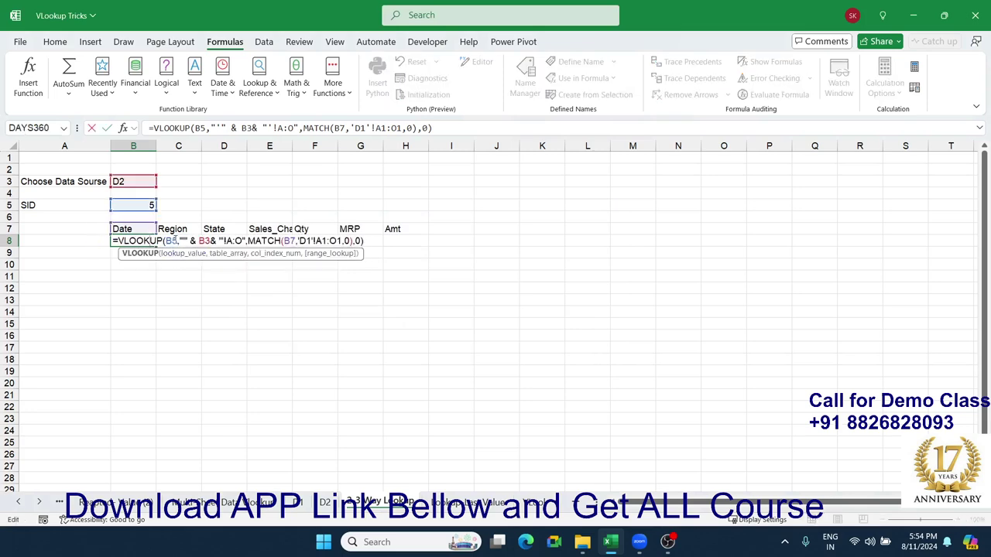
click(179, 241)
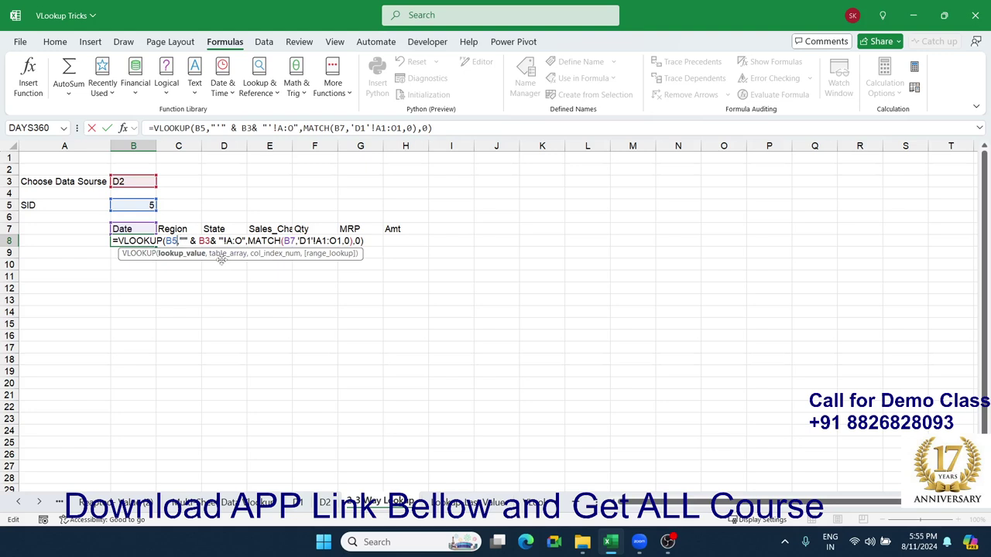
key(Right)
text(i)
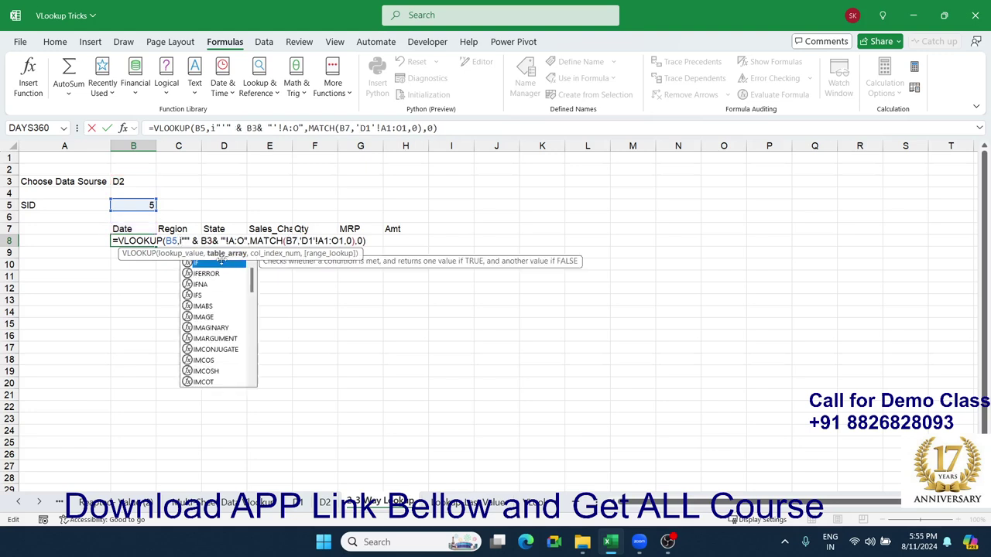
text(nd)
key(Down)
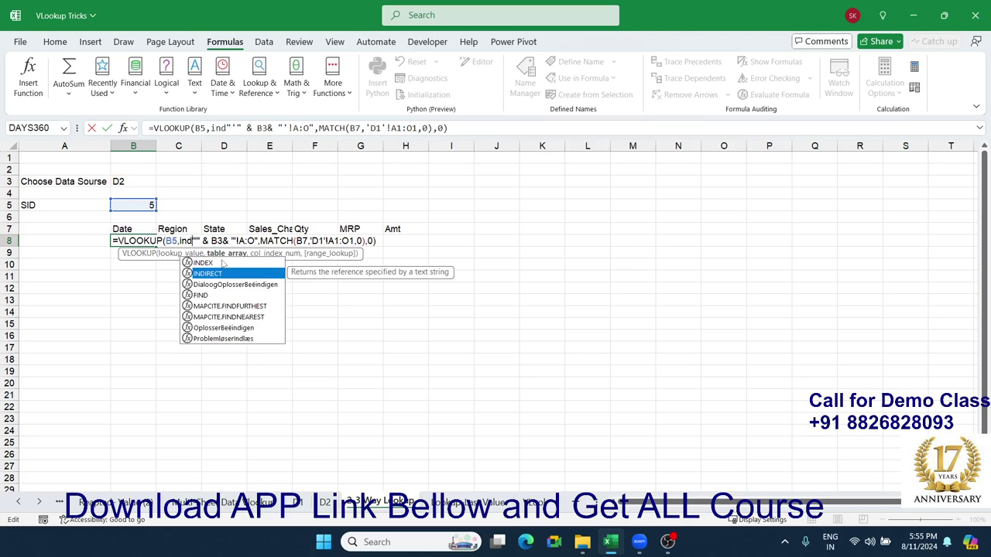
key(Tab)
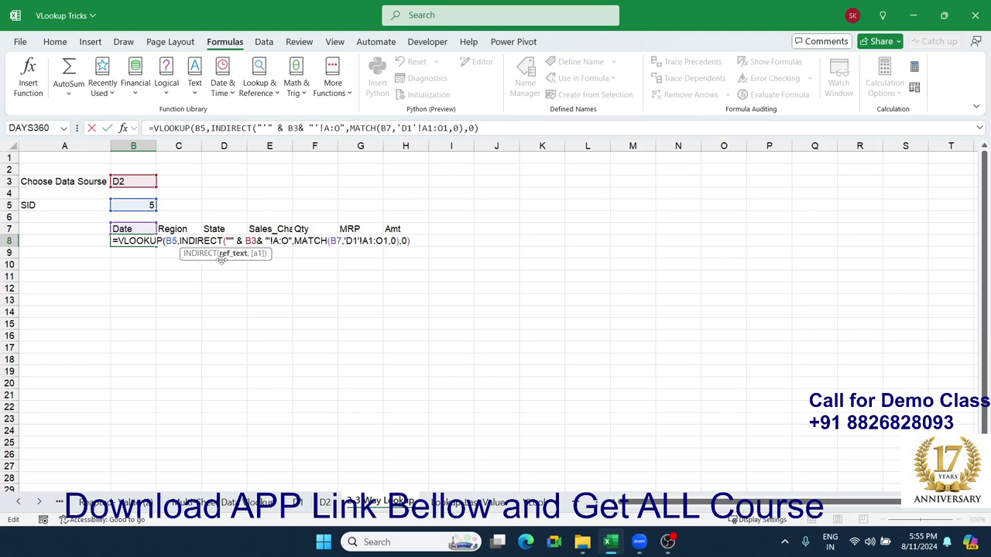
text())
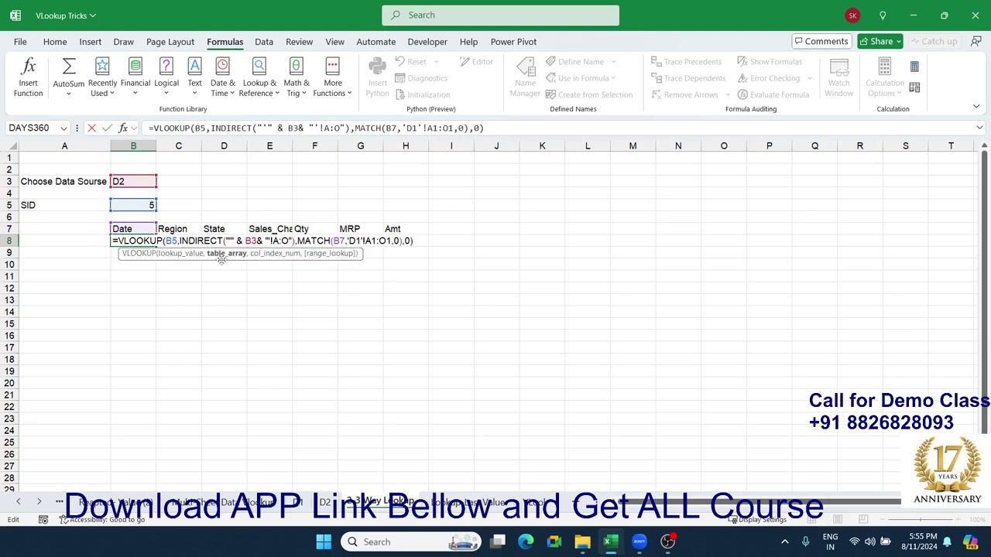
key(Return)
key(Up)
key(Up)
key(Up)
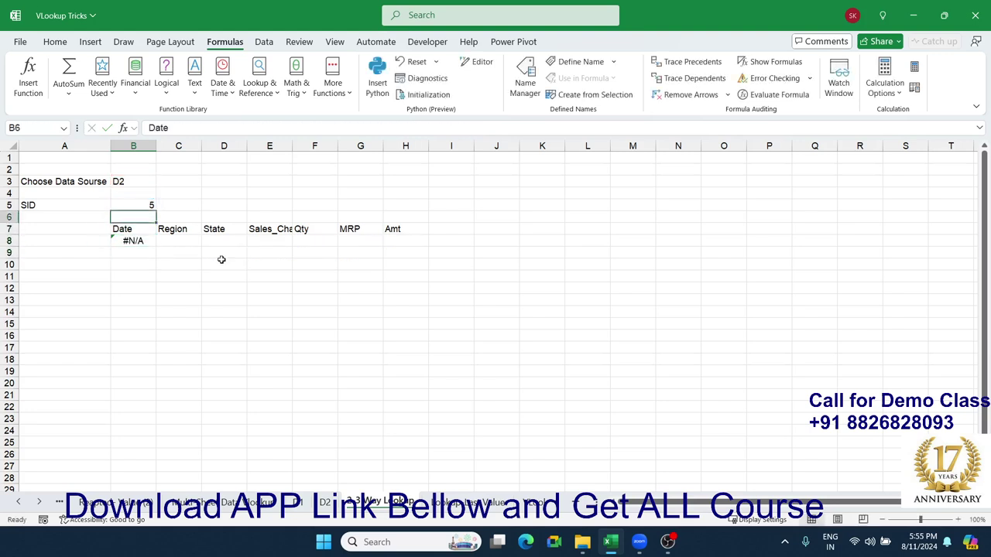
key(Up)
Step: Set the SID in B5 to 46 and review the D1 and D2 data sheets
text(46)
key(Return)
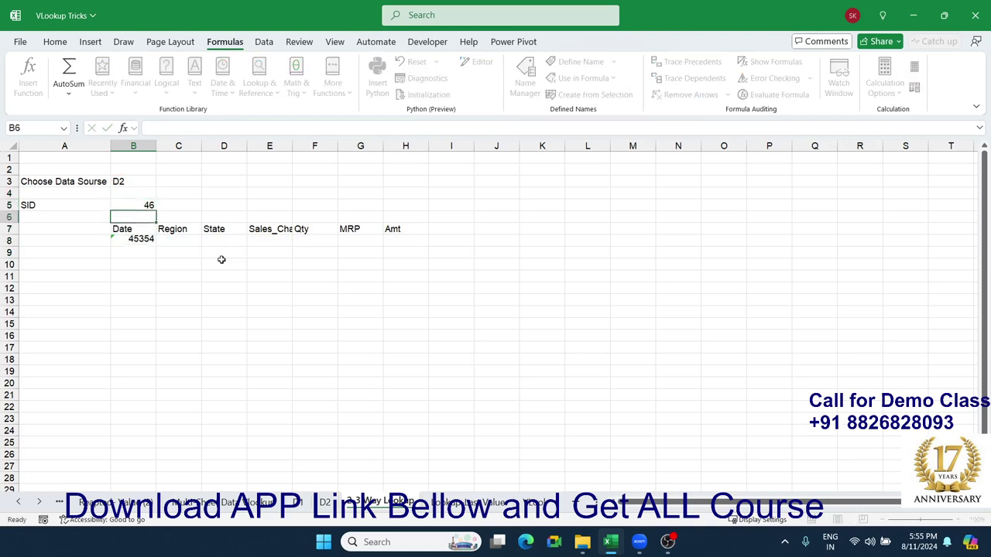
key(Up)
key(Up)
key(Up)
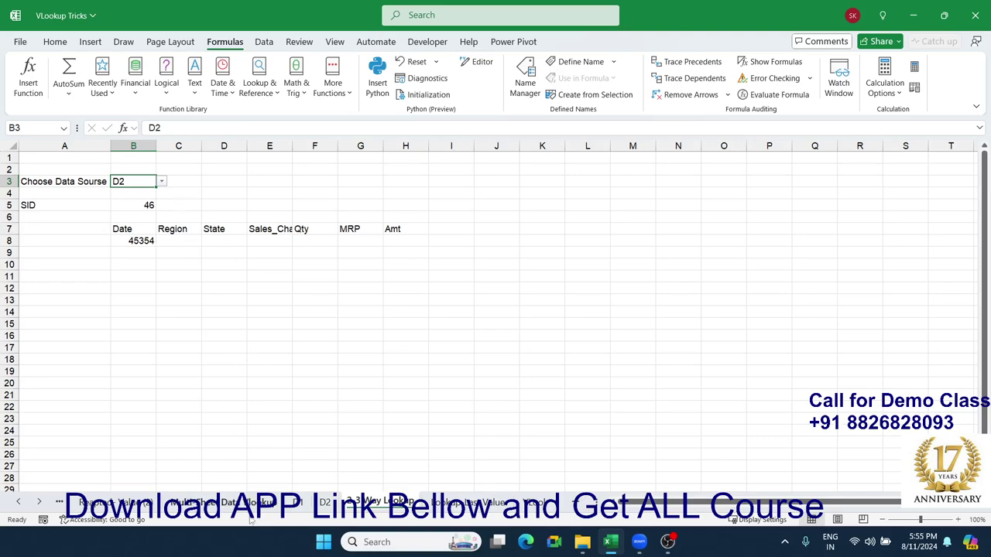
click(295, 504)
click(326, 504)
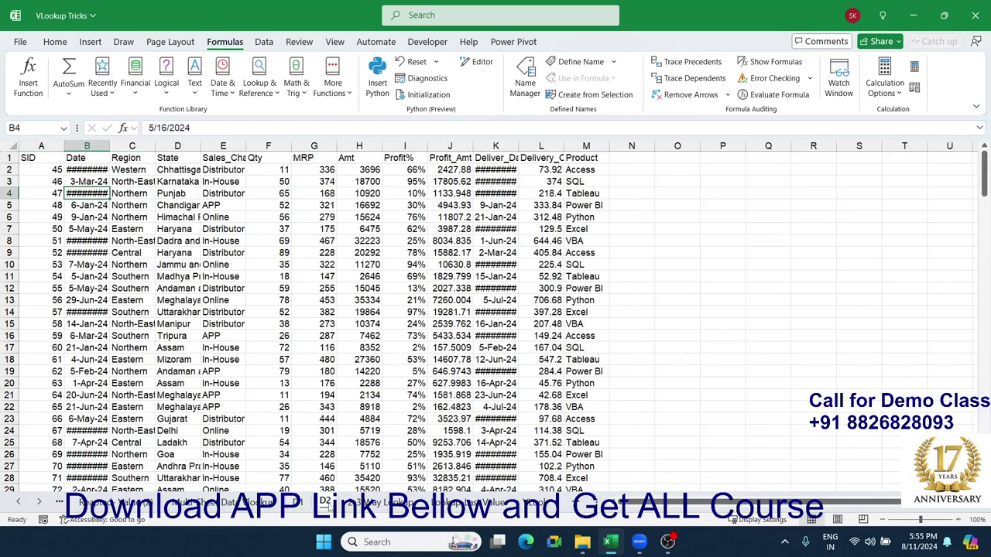
click(308, 505)
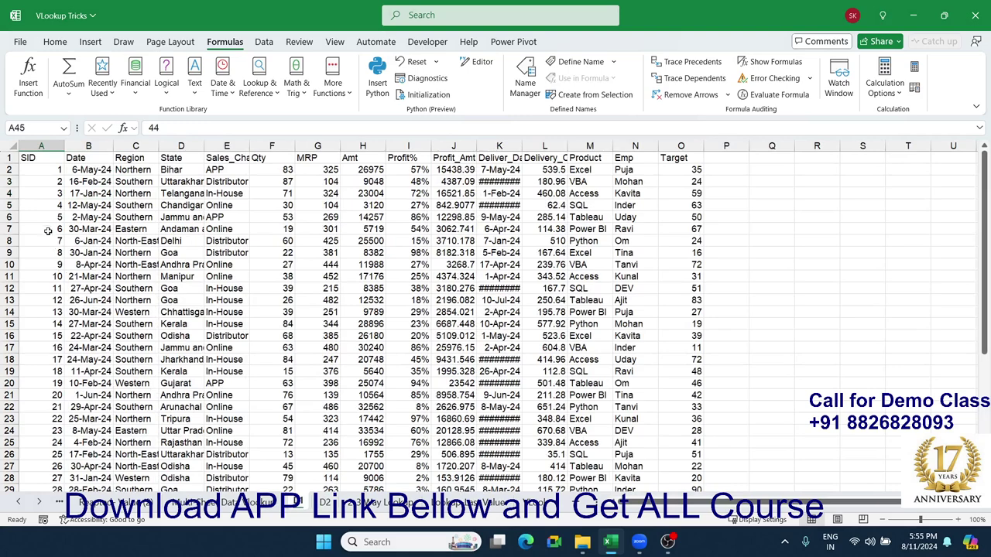
click(326, 504)
Step: On sheet D2, change the SID in A15 to 5 and the next SID to 7
click(43, 325)
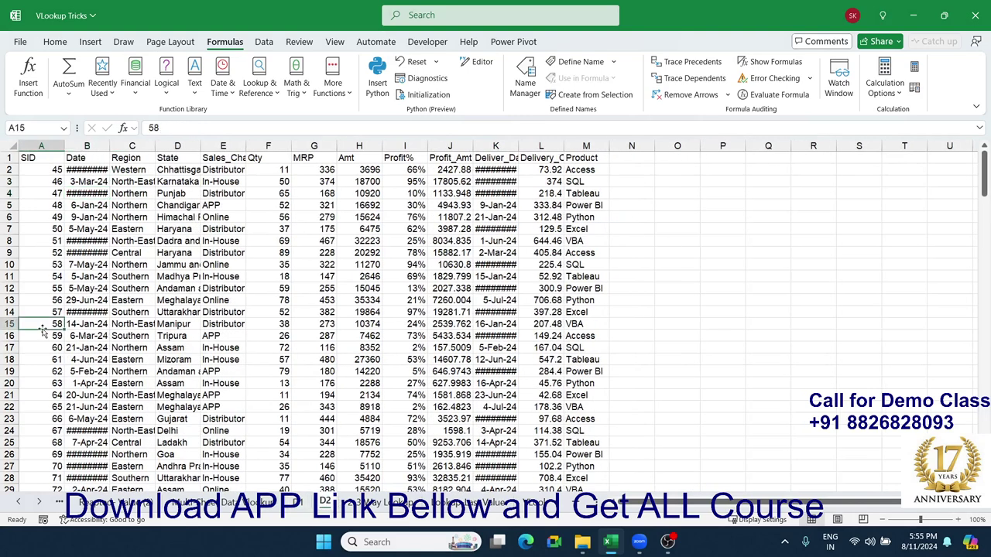
text(5)
key(Return)
key(Down)
key(Down)
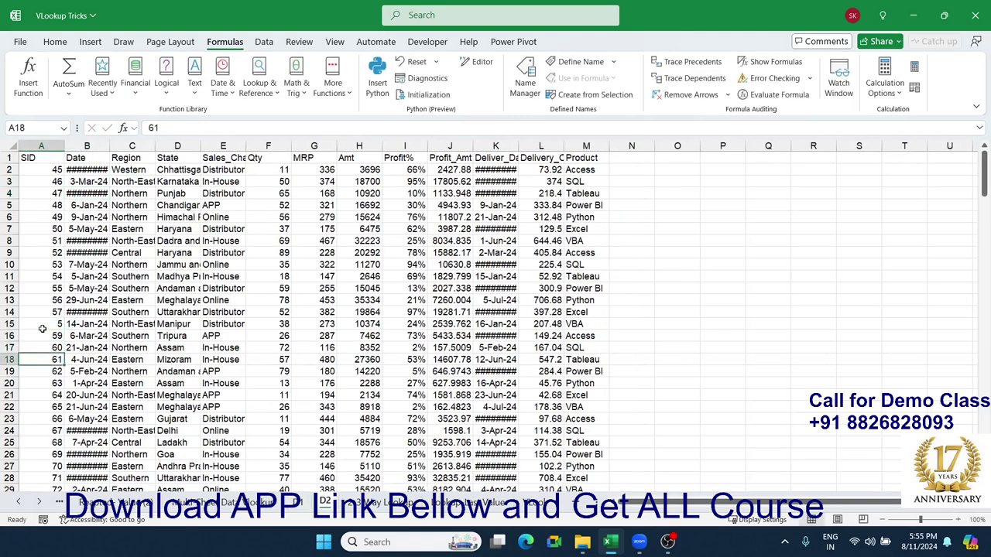
text(7)
key(Return)
Step: Set B5 back to 5 and switch B3 between D1 and D2, ending on D2 (45305)
click(383, 502)
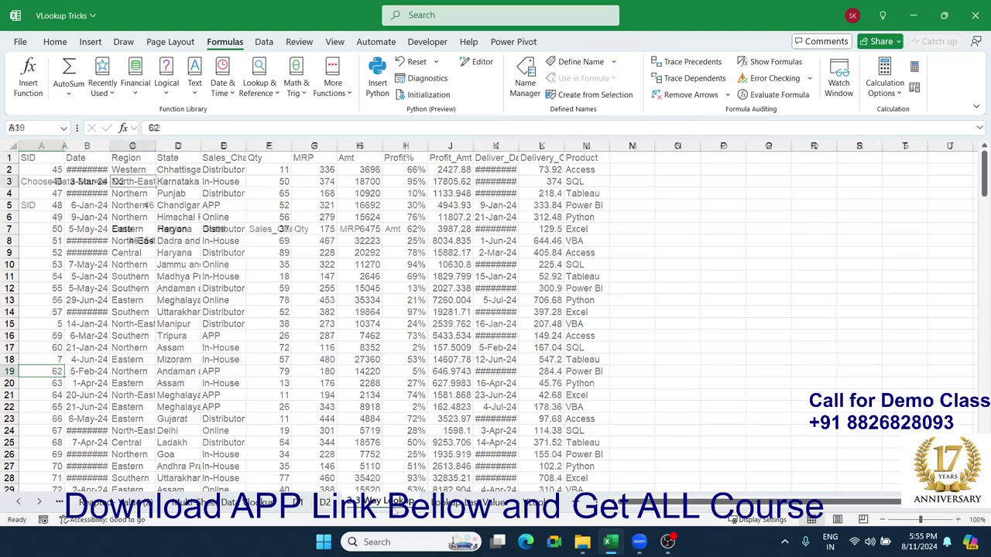
click(143, 205)
text(5)
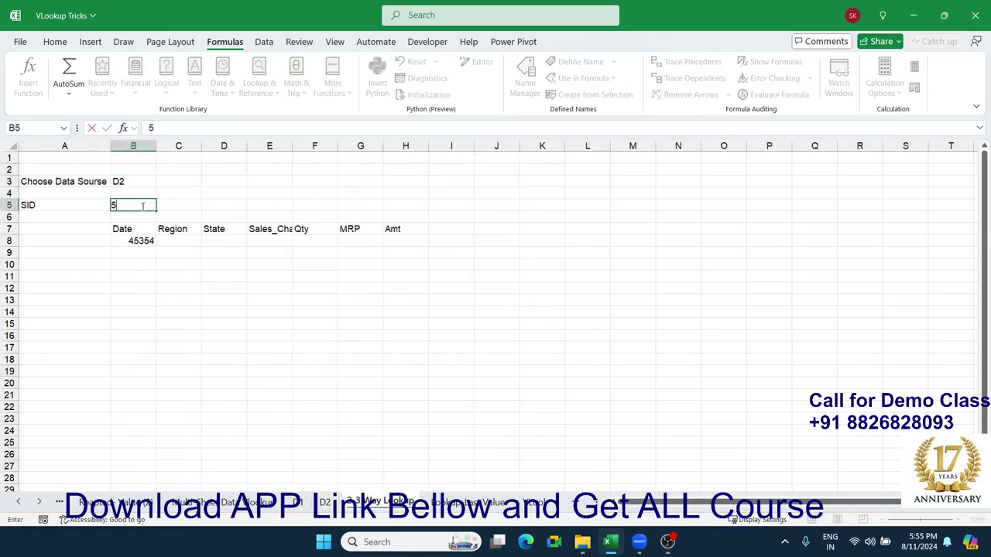
key(Return)
click(147, 184)
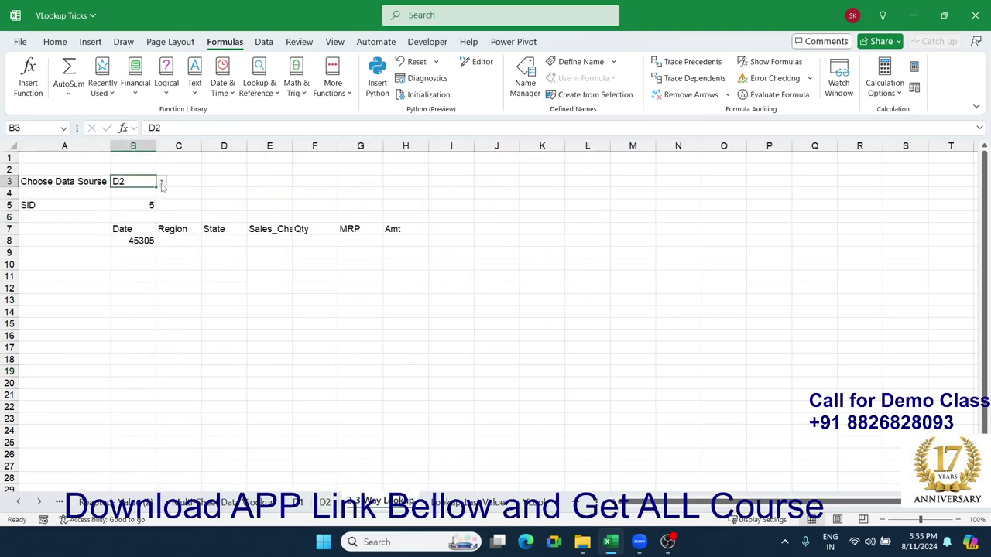
click(161, 183)
click(139, 193)
click(161, 182)
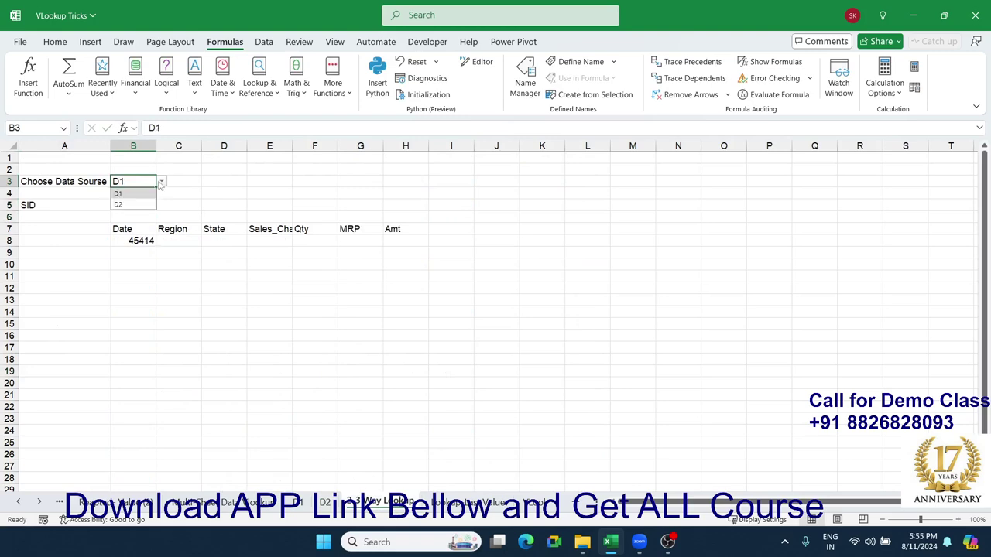
click(147, 204)
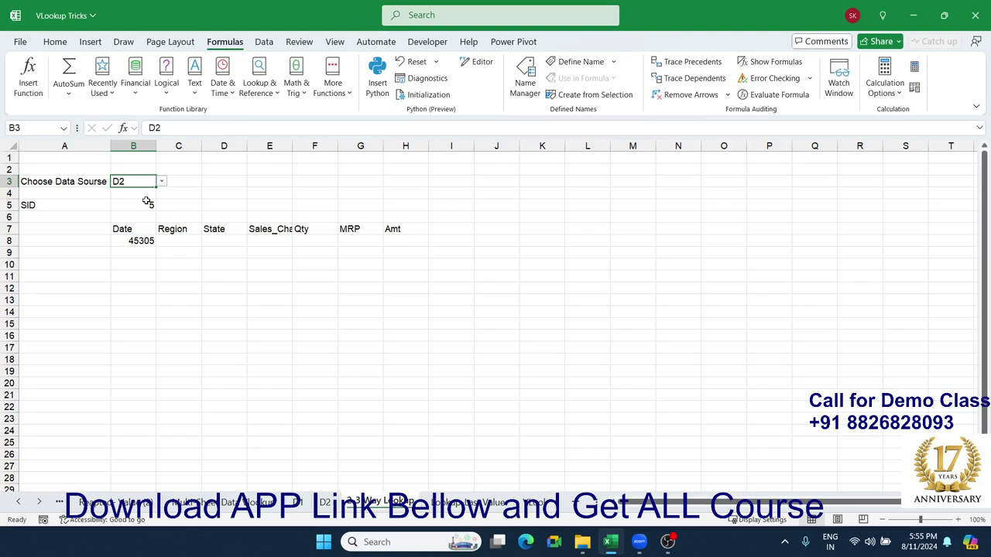
click(147, 204)
double_click(135, 241)
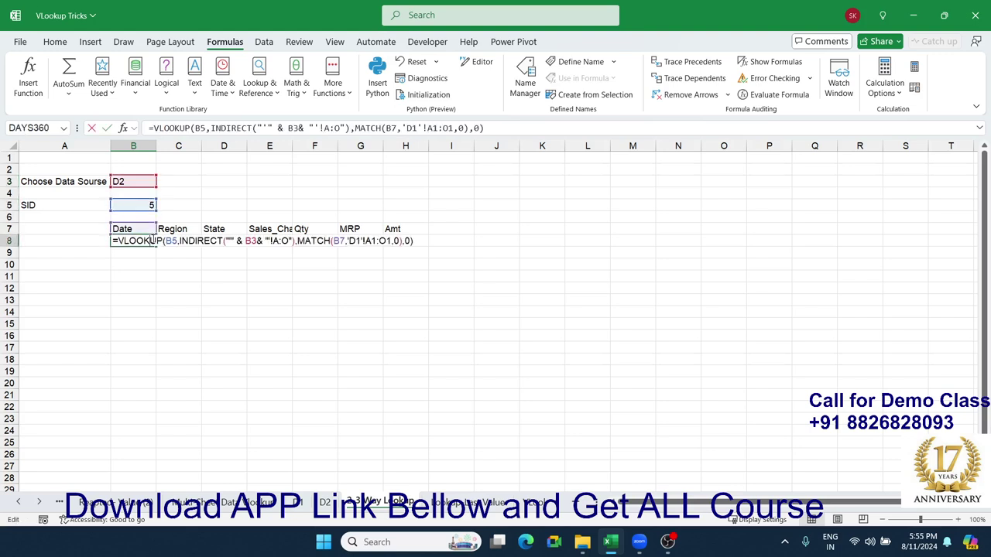
Step: Leave B8 unchanged, cancel a stray entry in C5, and move to C3
key(Escape)
click(192, 208)
text(=)
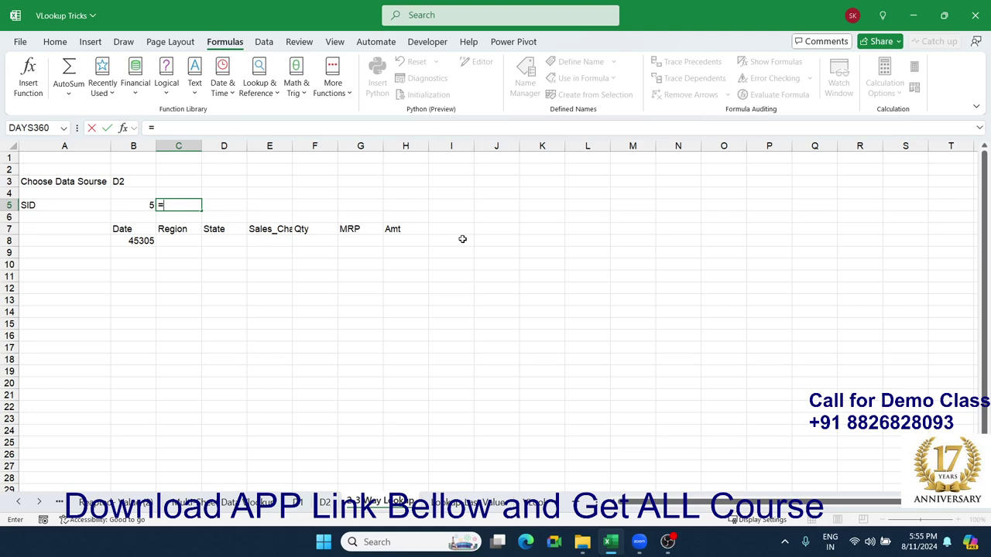
key(Escape)
key(Down)
key(Down)
key(Down)
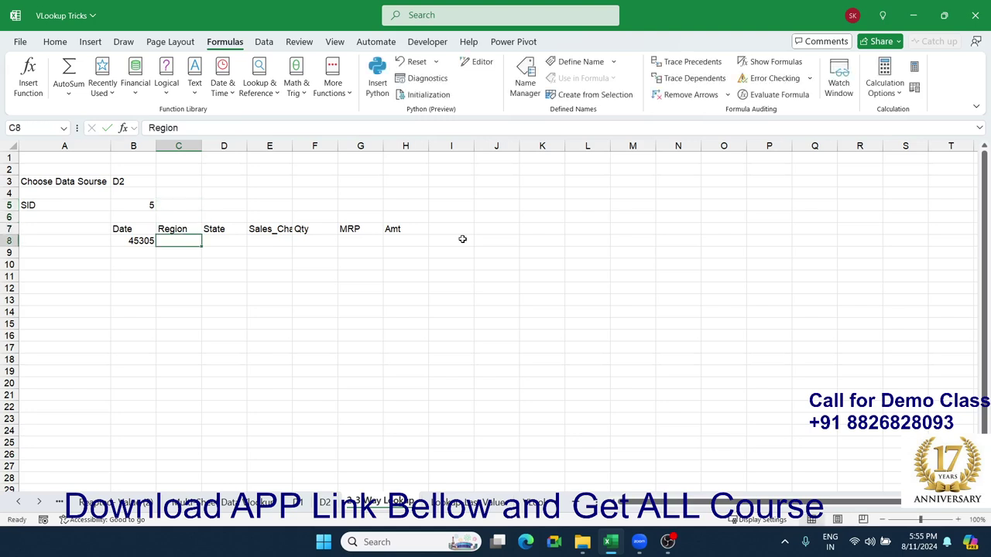
key(Left)
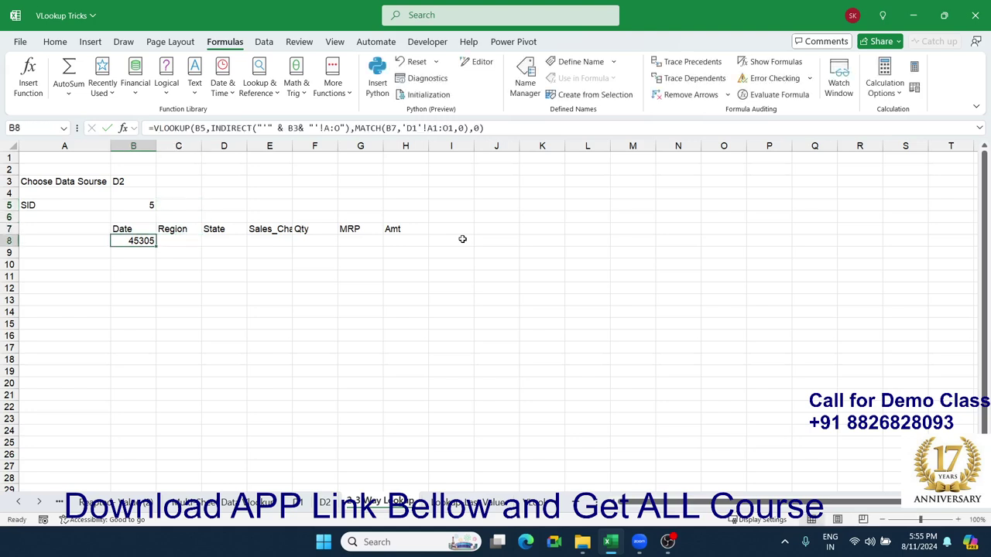
key(Up)
key(Up)
key(Up)
key(Right)
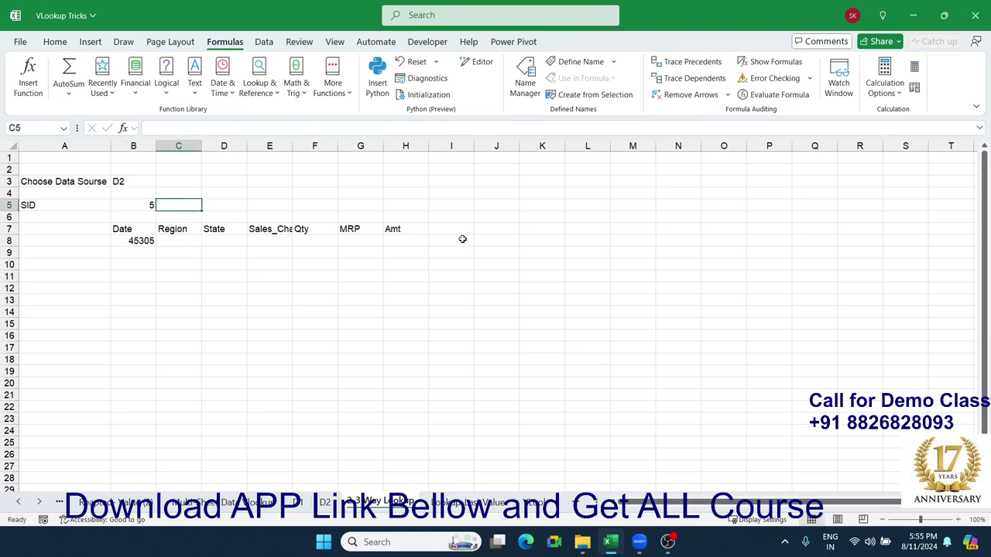
key(Up)
key(Up)
key(Up)
key(Down)
Step: Enter =B3&"!A:O" in C3, showing D2!A:O, then move down to C8
text(=)
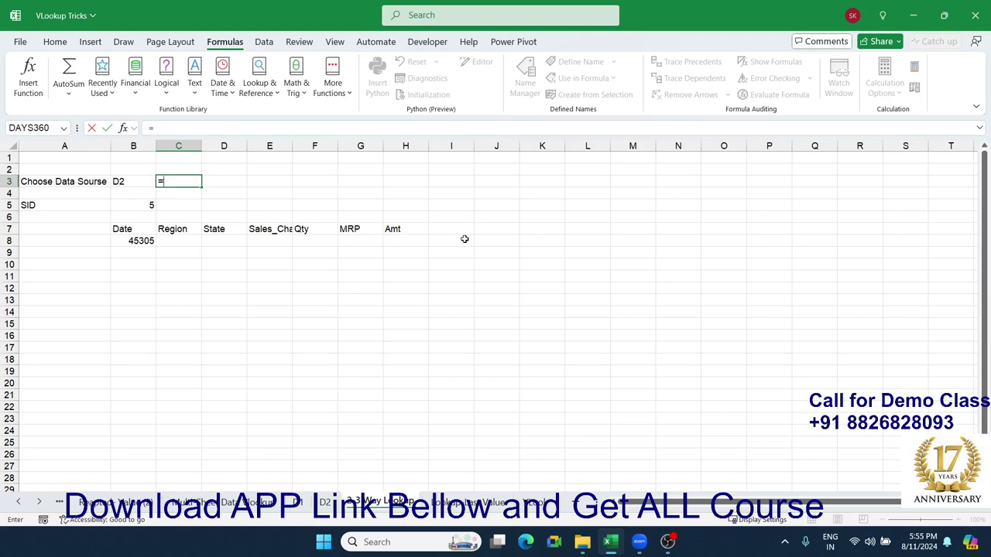
click(126, 183)
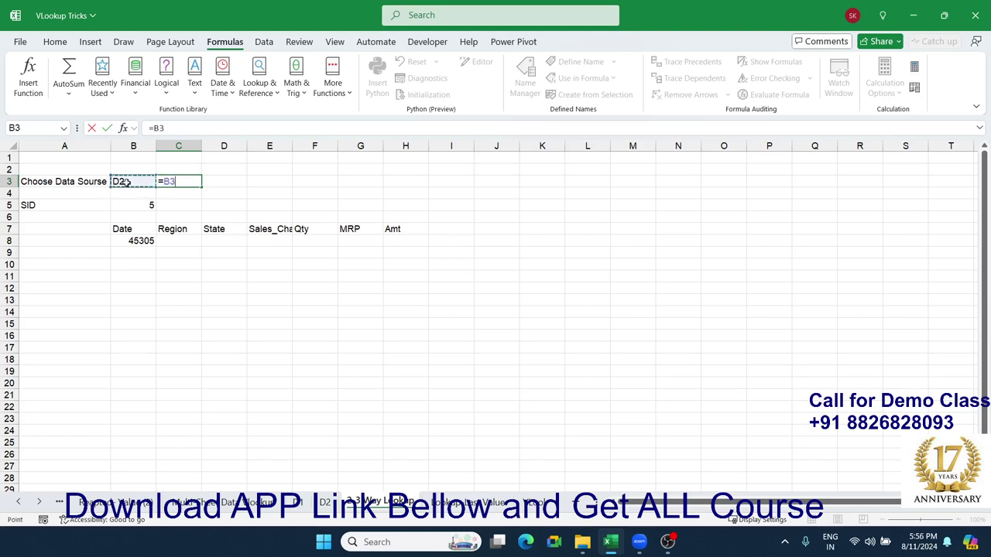
text(&"!)
text(A)
text(:O)
key(Return)
key(Down)
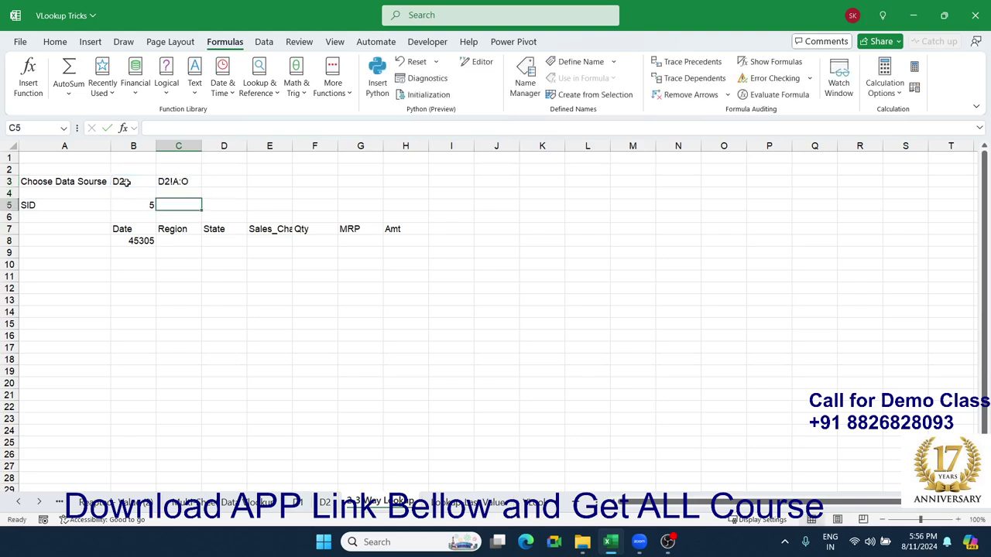
key(Down)
key(Down)
key(Down)
Step: Start a VLOOKUP in C8 with lookup value B5 and table INDIRECT(C3)
text(=)
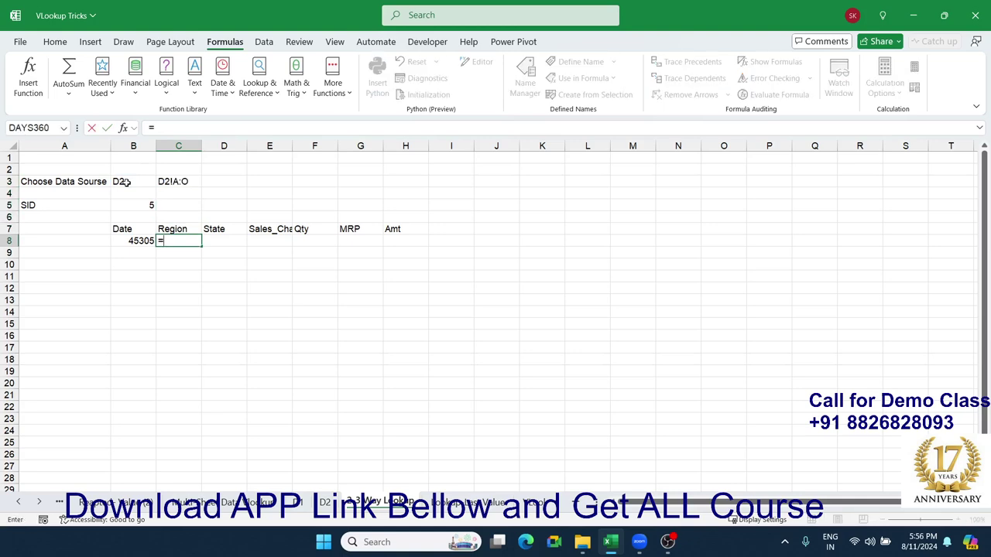
text(vl)
key(Tab)
key(Up)
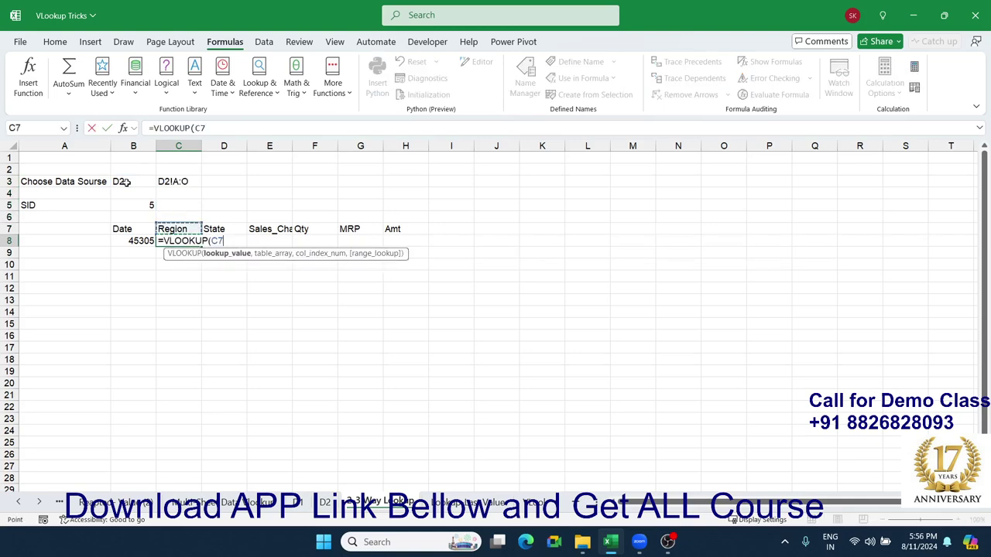
key(Up)
key(Up)
key(Left)
text(,)
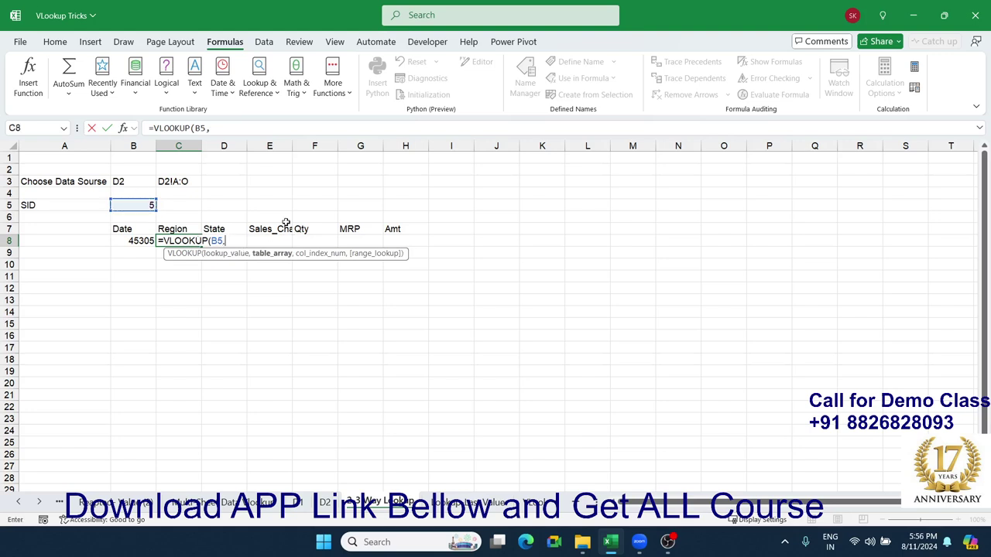
text(ind)
key(Down)
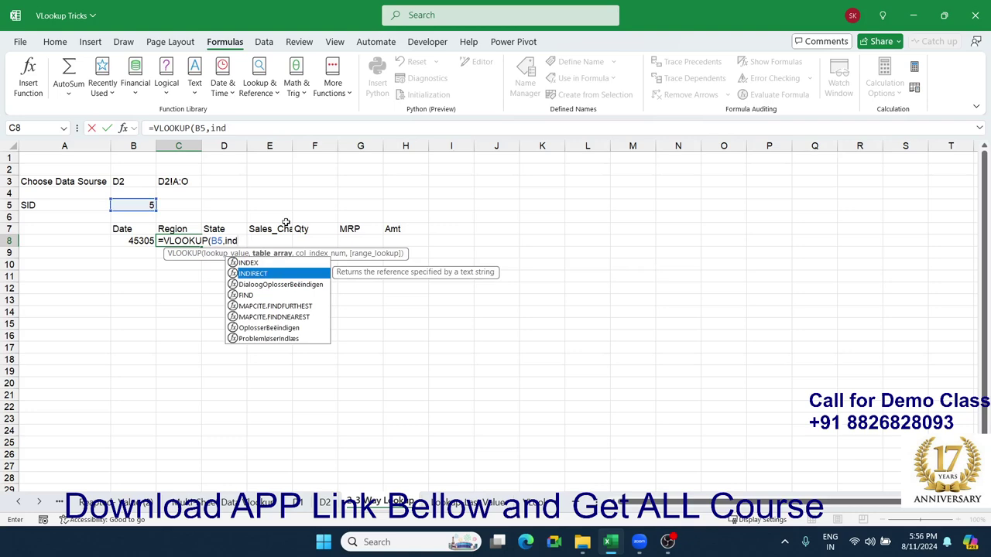
key(Tab)
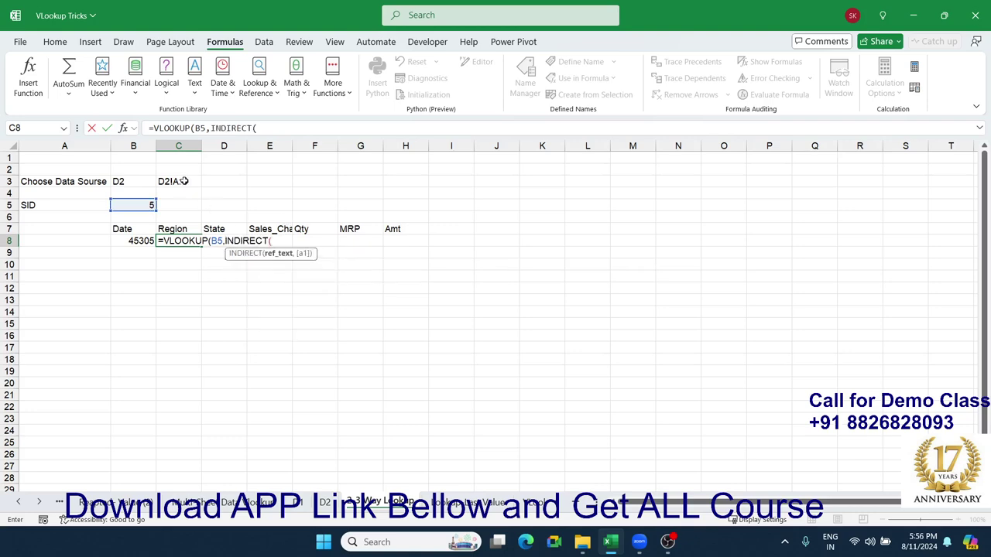
click(183, 181)
Step: Finish with column 2 and exact match 0, accepting Excel's correction so C8 shows 45305
text(),)
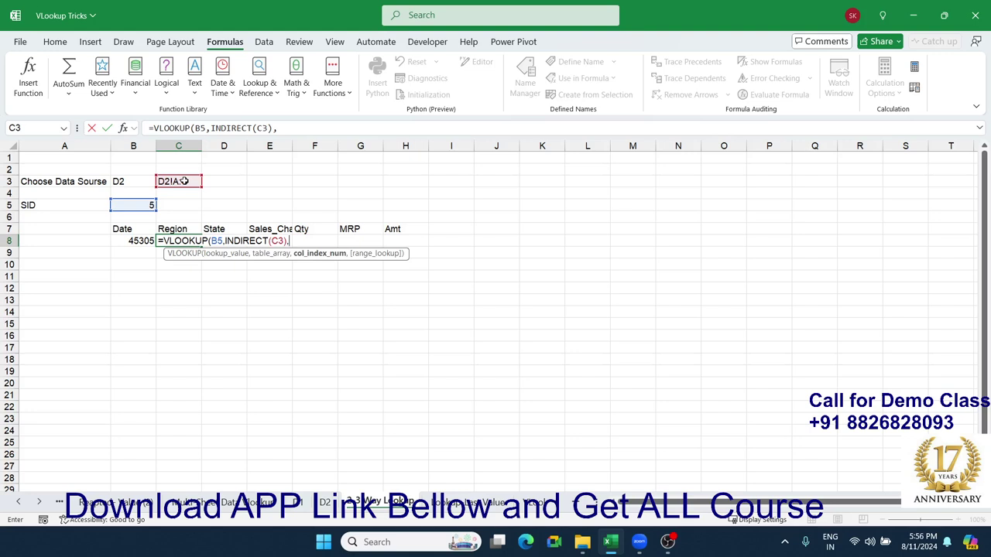
text(2)
text(,0)
key(Return)
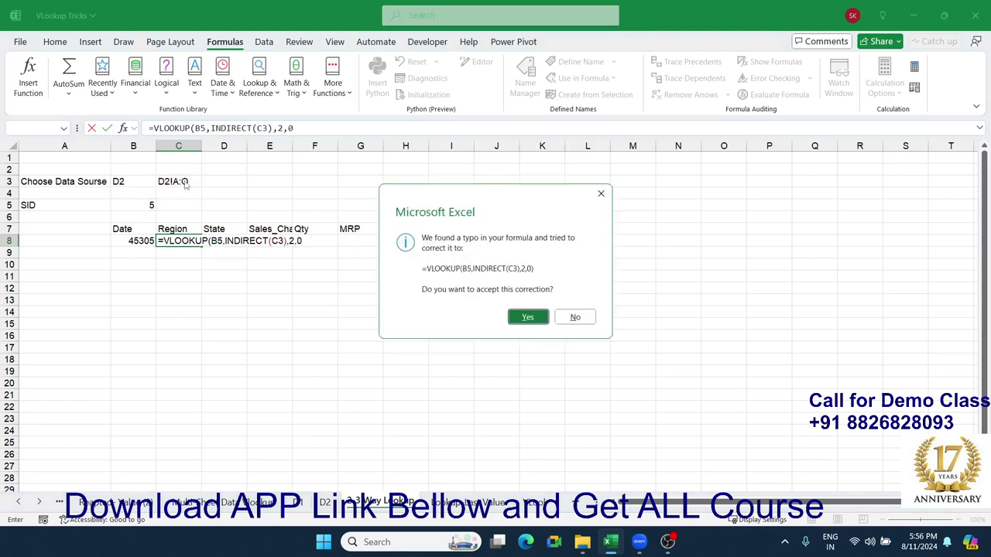
key(Return)
key(Up)
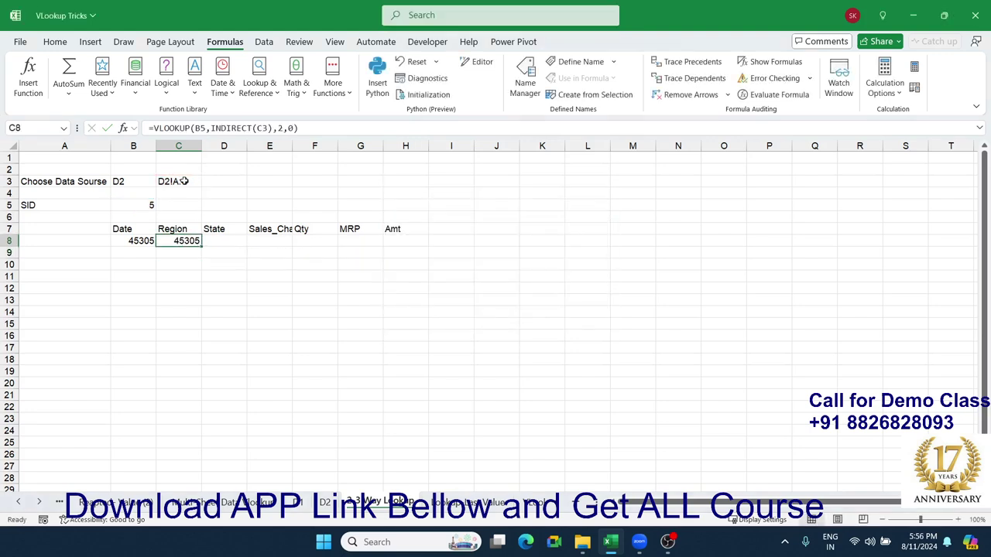
Step: Enter =B3&"!A1:O1" in D3 so it produces the header-row text D2!A1:O1
click(212, 180)
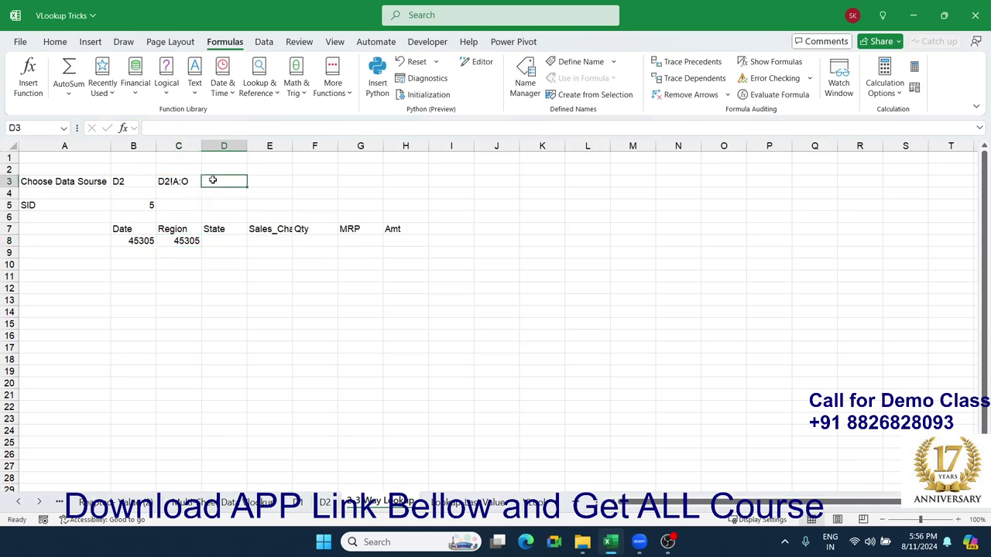
text(=)
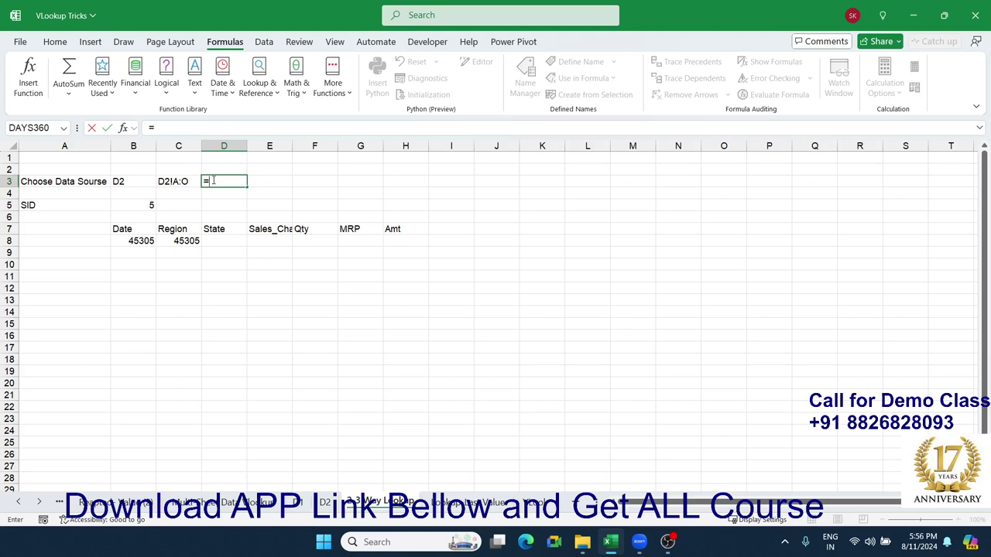
key(Left)
key(Left)
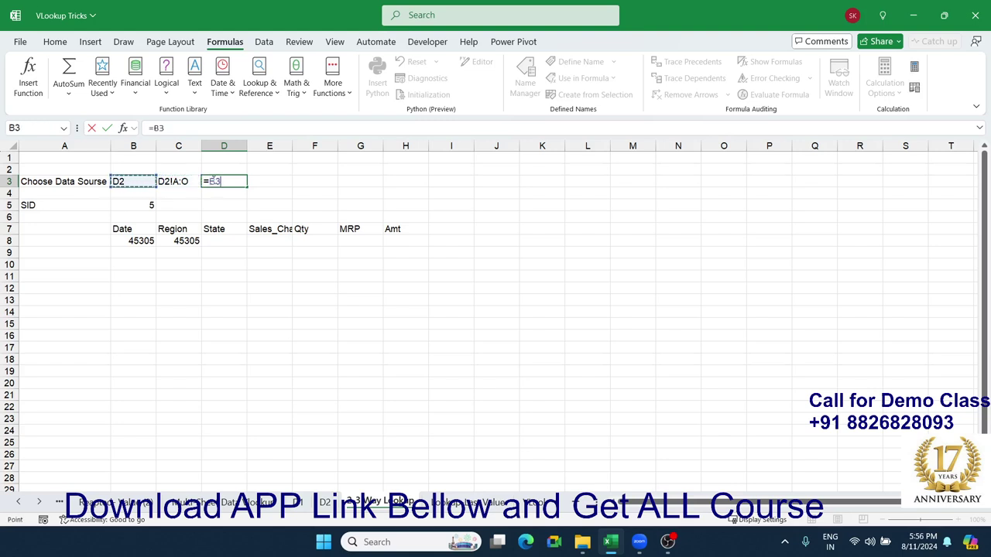
text(&")
text(A)
key(BackSpace)
text(A)
text(1:)
text(O1)
text(")
key(Return)
key(Down)
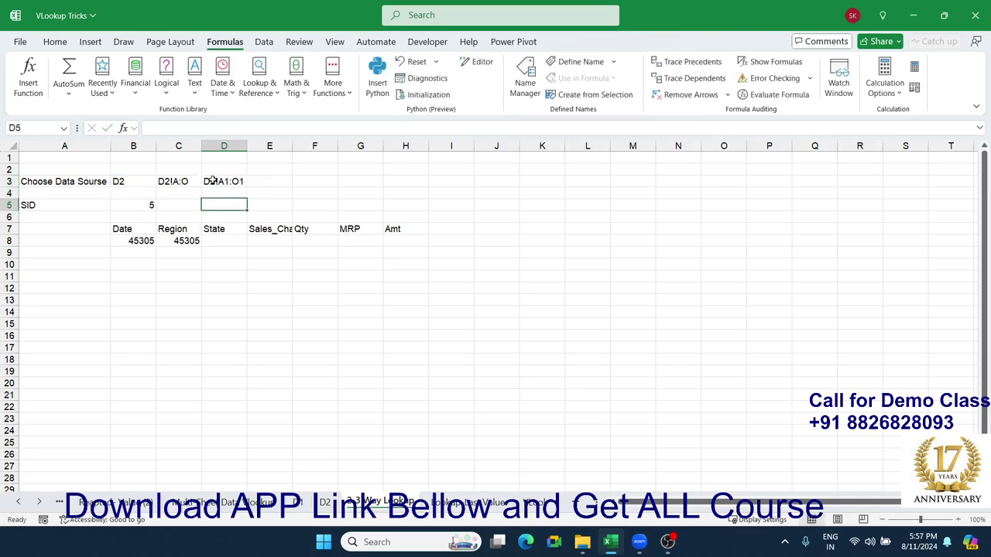
key(Down)
key(Down)
key(Down)
Step: Replace C8's fixed column number 2 with MATCH on the Region heading in C7
key(Left)
key(F2)
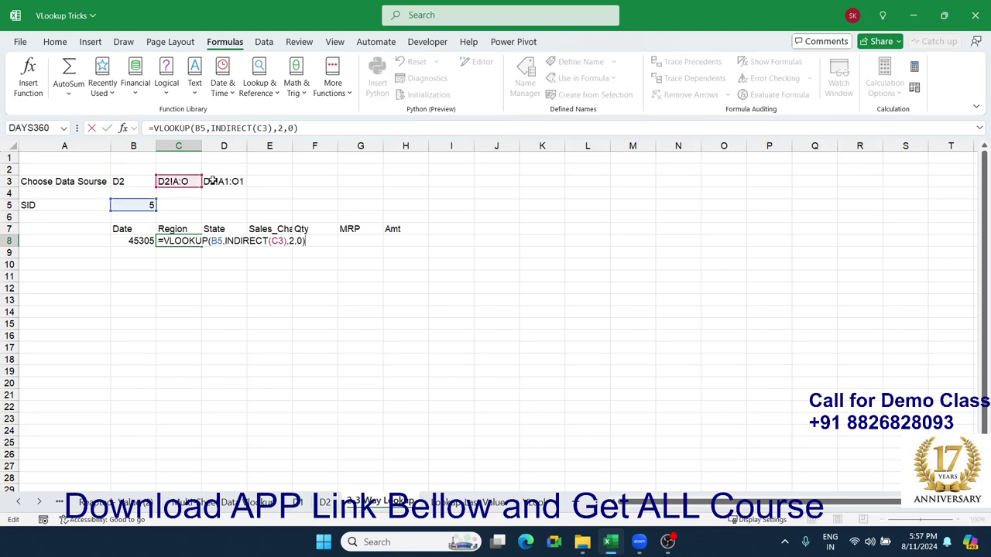
key(Left)
key(Left)
key(Left)
key(BackSpace)
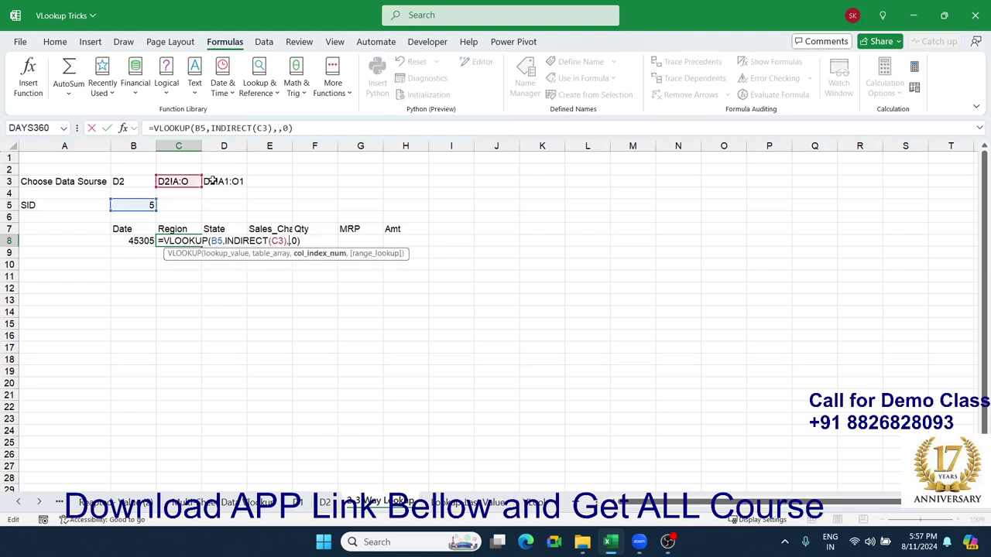
text(ma)
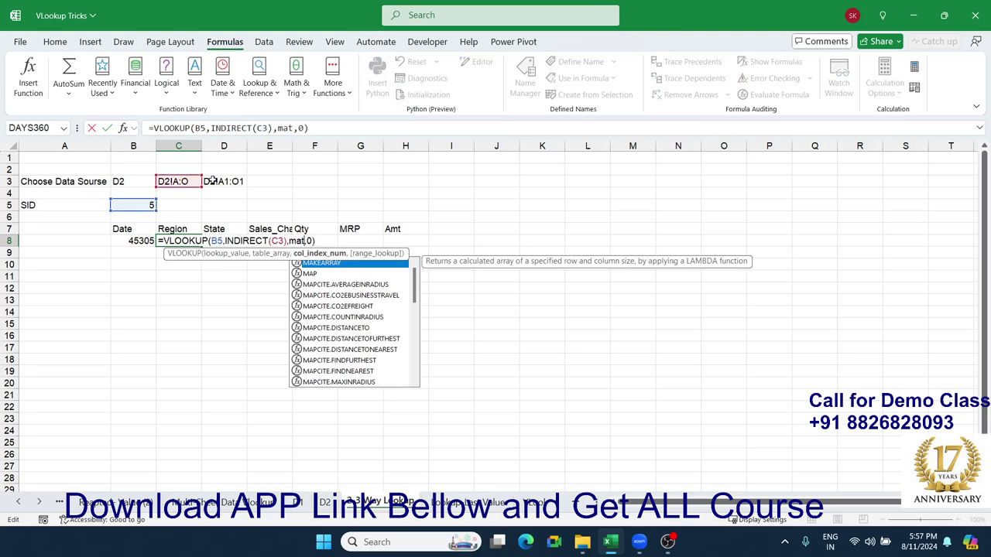
text(t)
key(Tab)
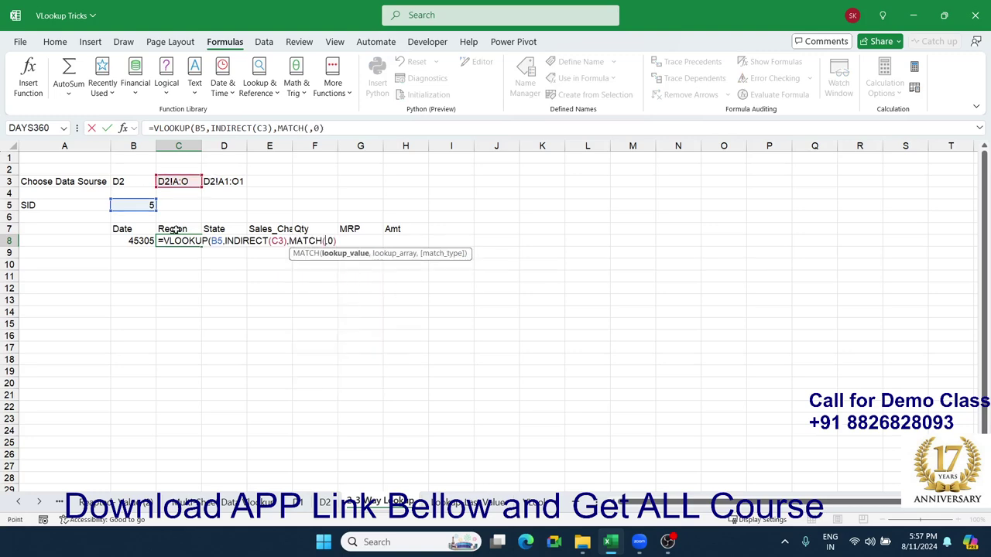
click(175, 230)
Step: Use INDIRECT(D3) as MATCH's lookup array with exact match, so C8 returns North-Eastern
text(,)
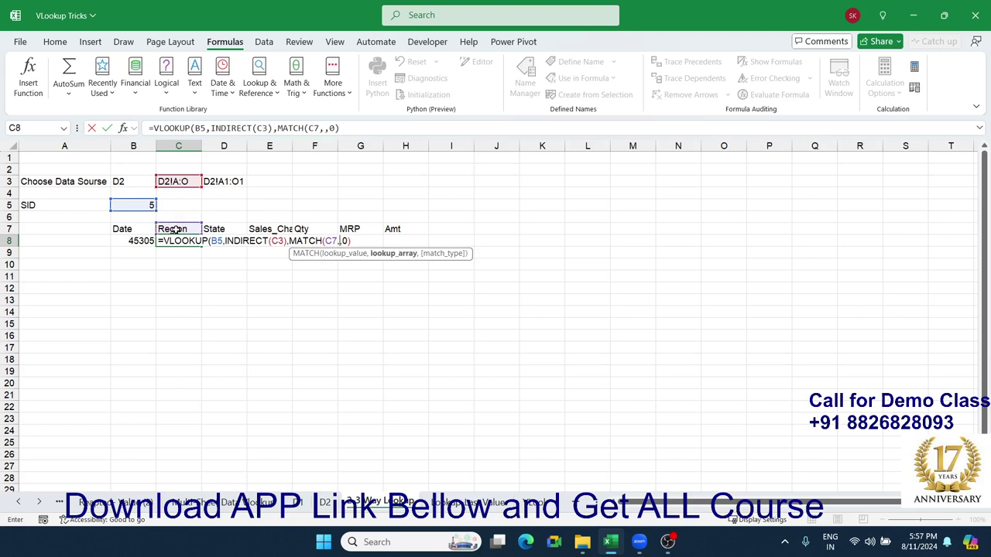
text(ind)
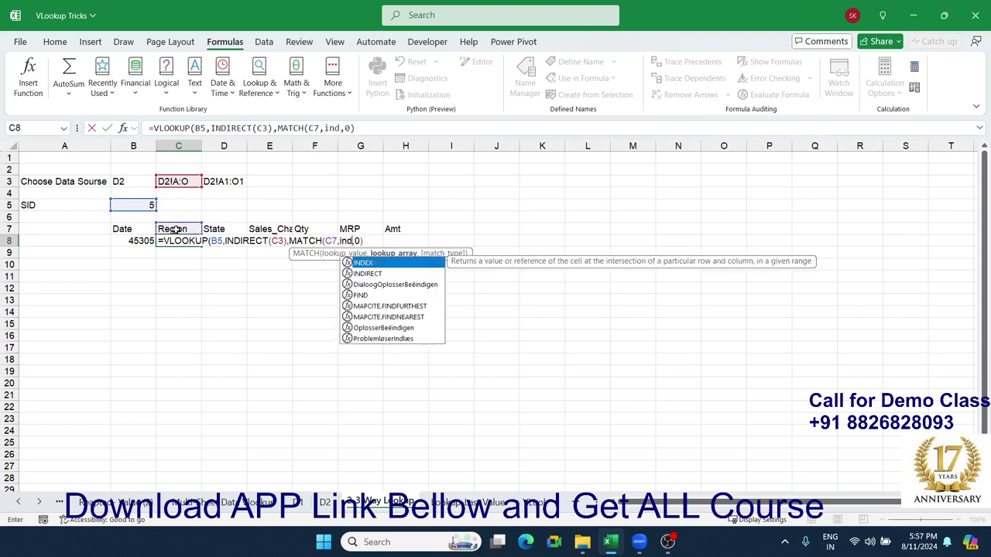
key(Tab)
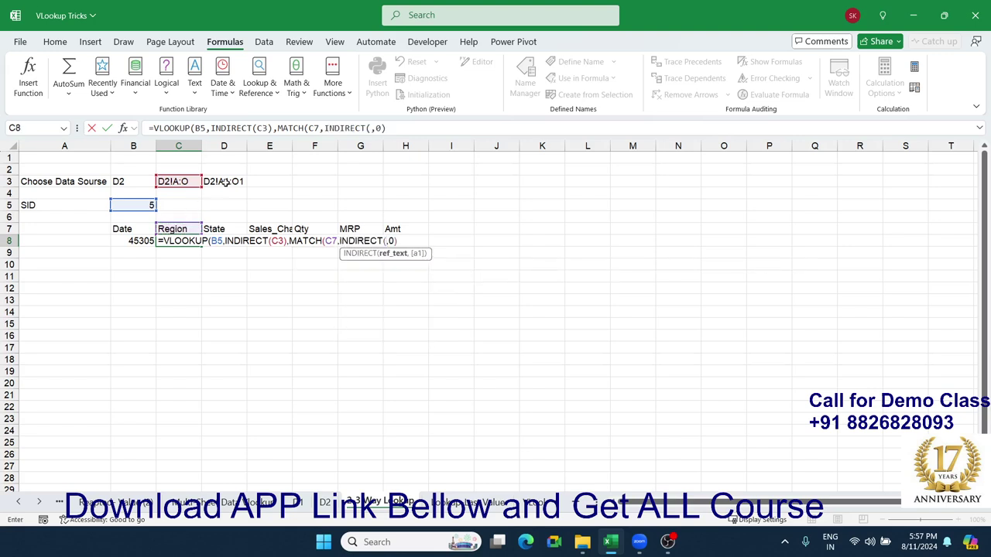
click(224, 181)
text())
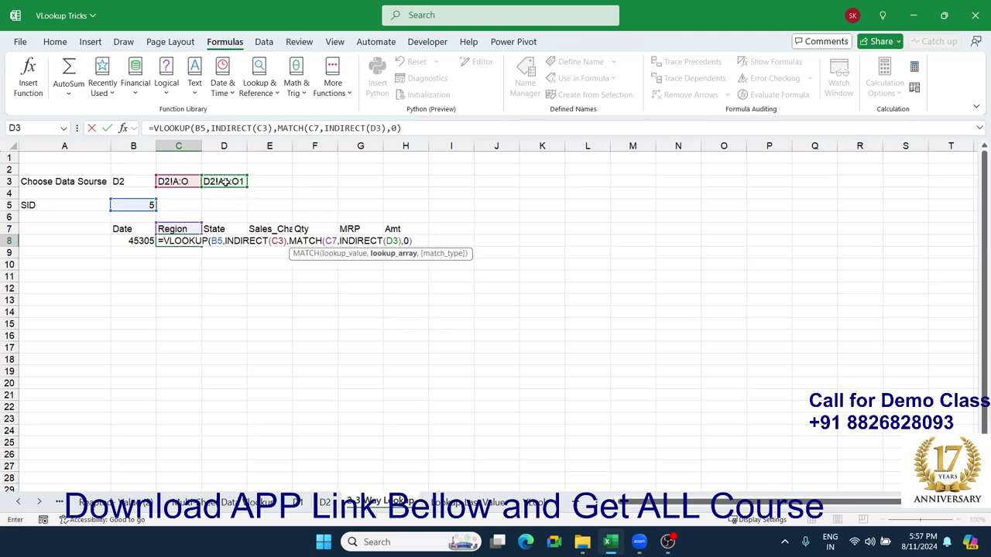
text(,)
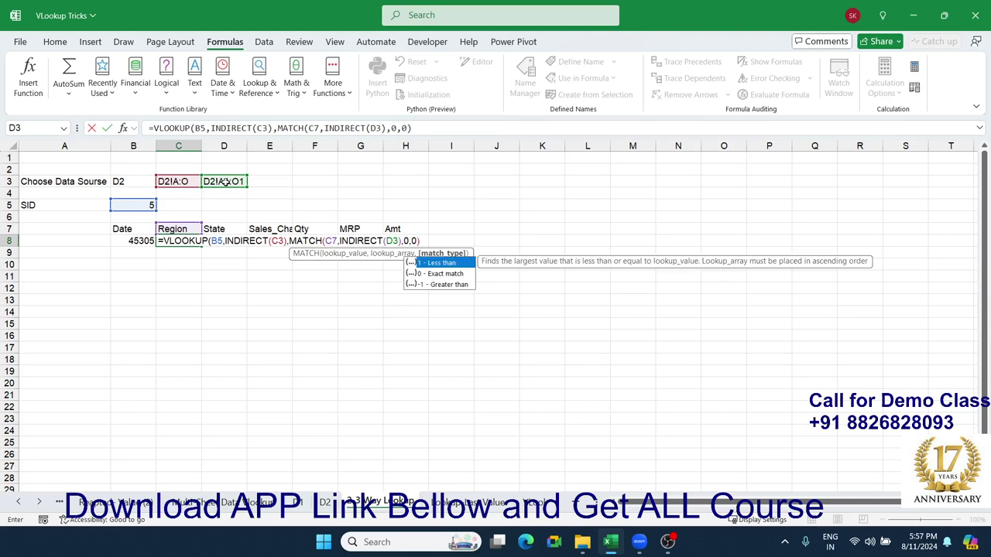
text(0))
key(Return)
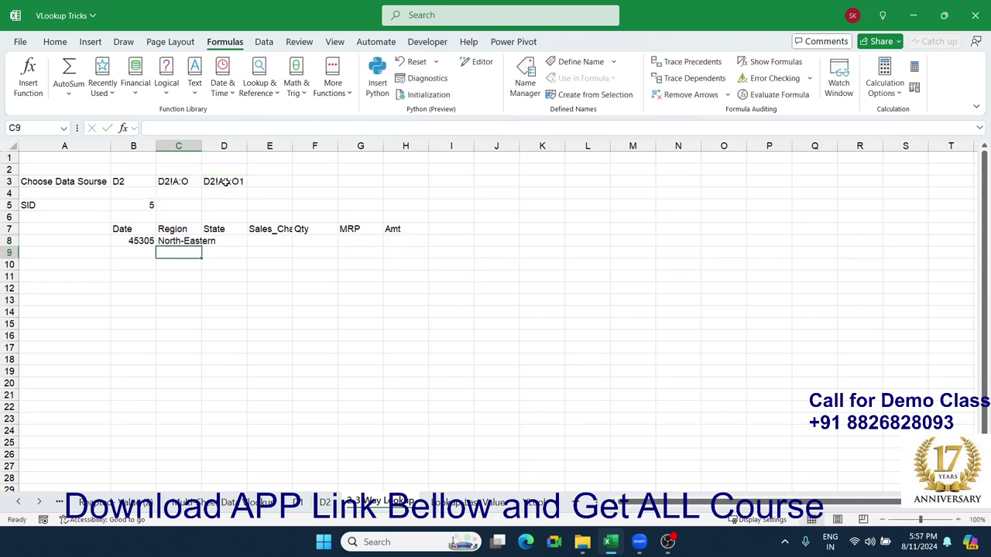
key(Up)
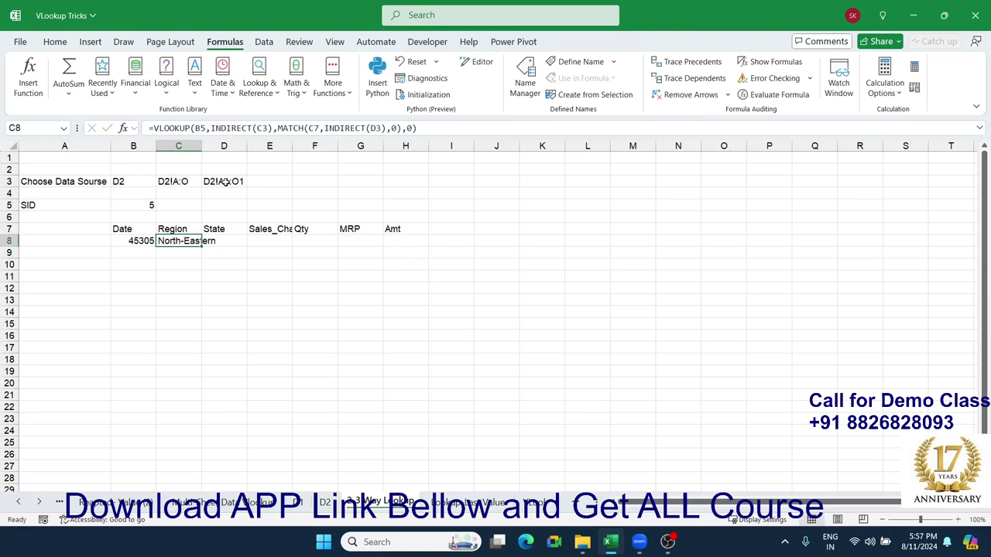
Step: Enter the value 500 in cell K1
key(Right)
key(Right)
key(Right)
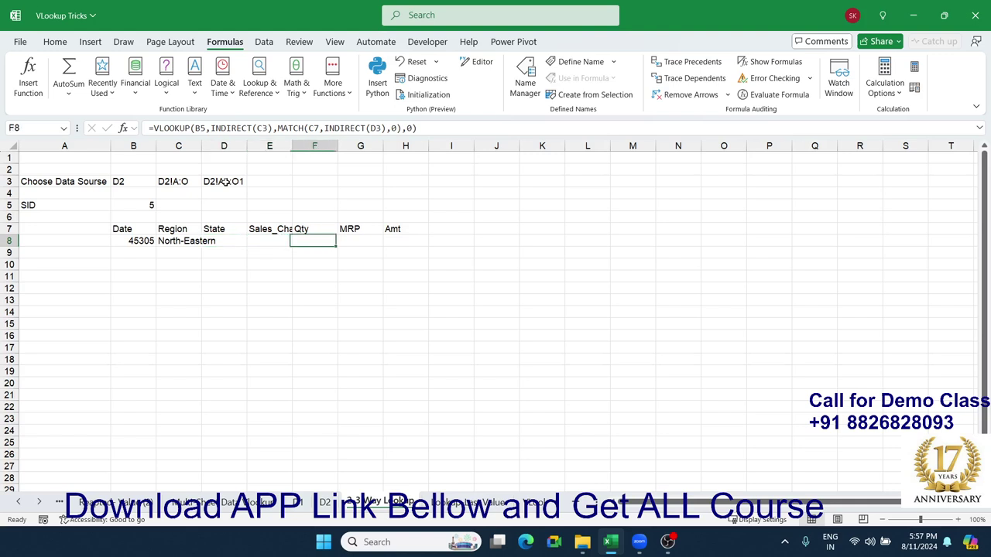
key(Right)
key(Right)
key(Right)
key(Right)
key(Up)
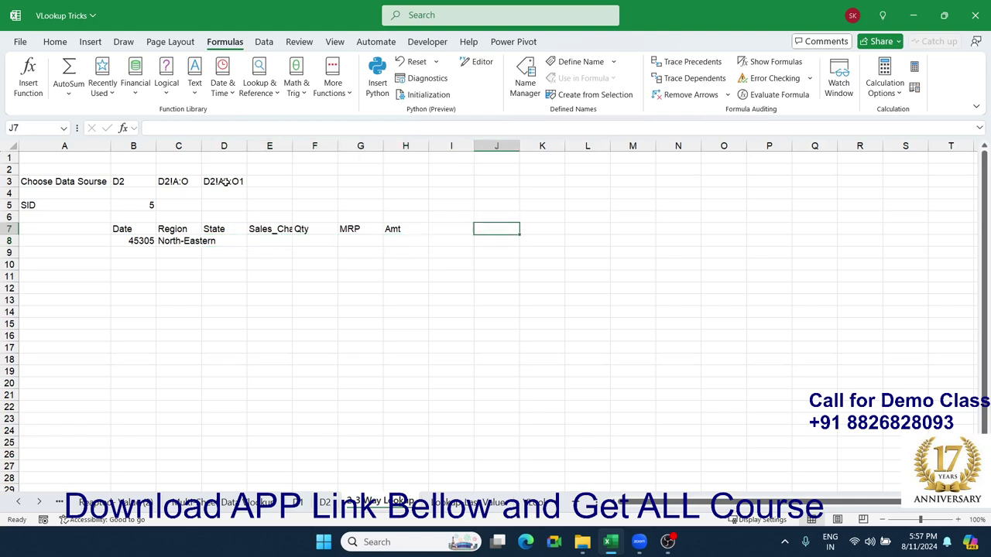
key(Up)
key(Up)
key(Up)
key(Up)
key(Up)
key(Right)
key(Up)
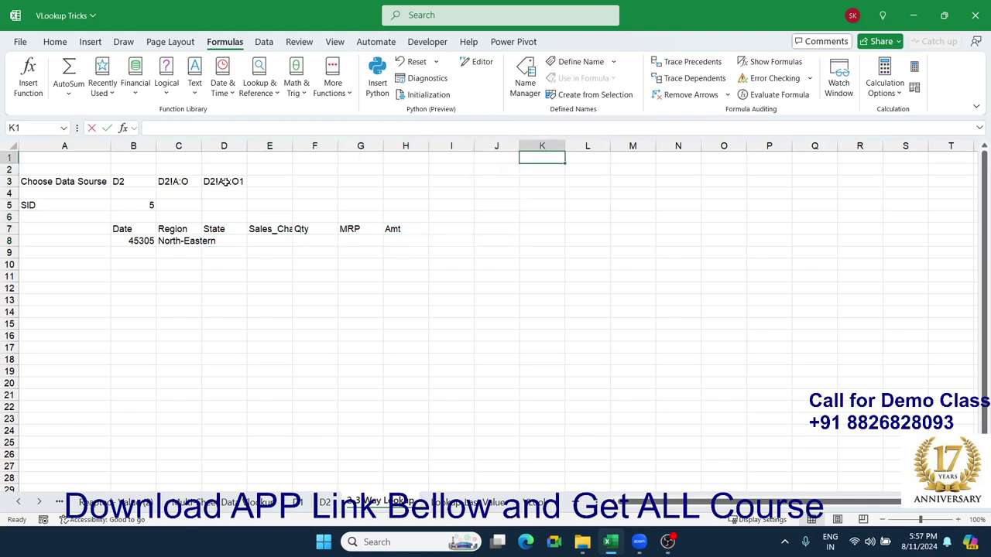
text(500)
key(Return)
Step: Test a =K1 formula in K5, then delete it
key(Down)
key(Down)
key(Down)
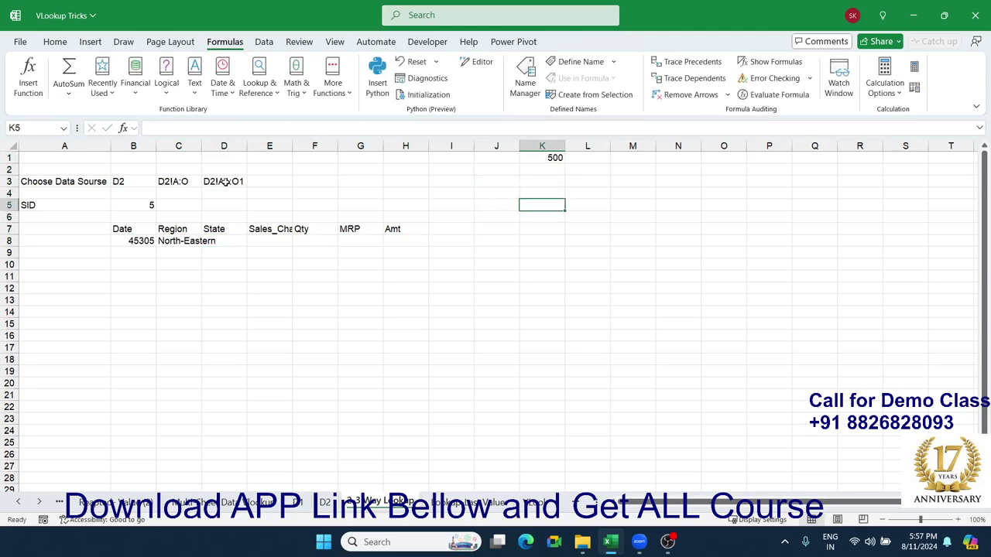
text(=k1)
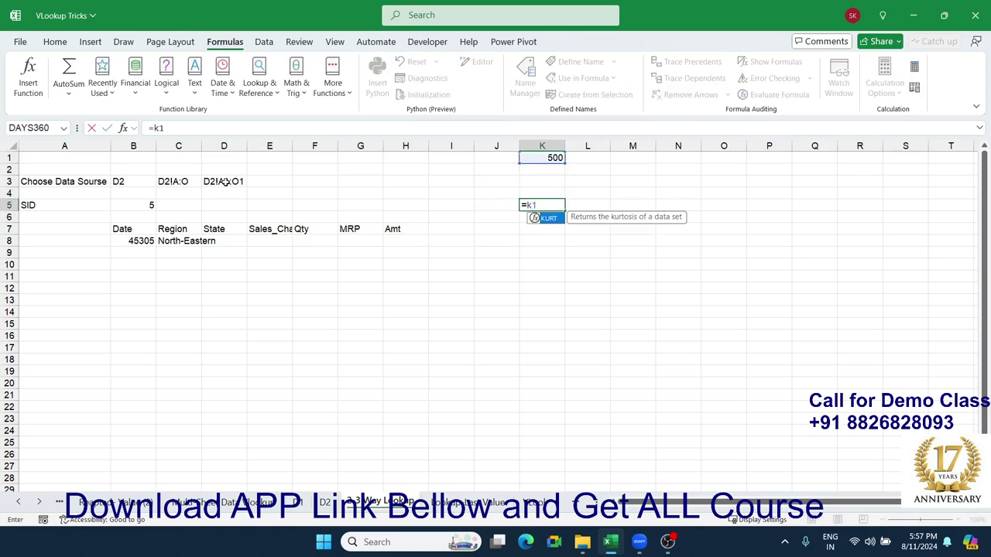
key(Return)
key(Up)
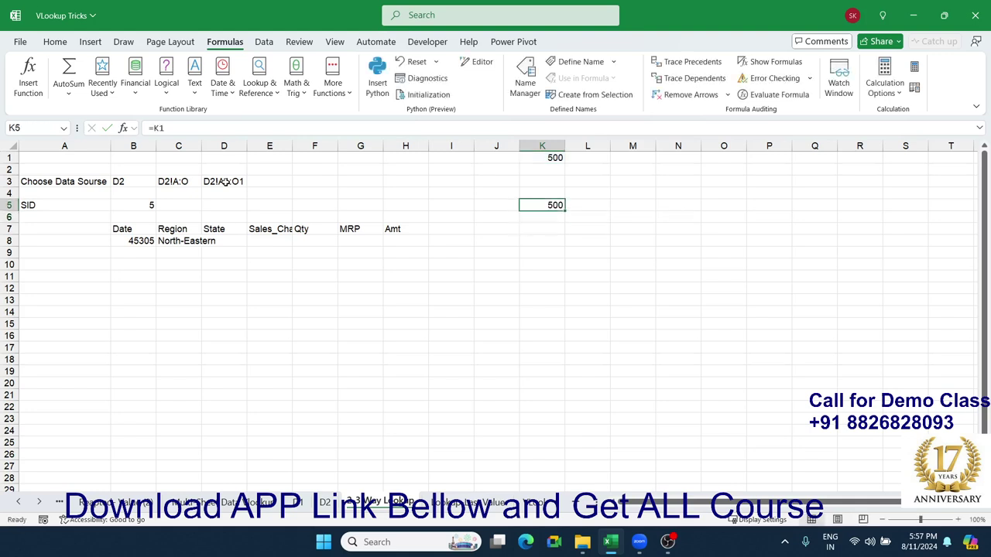
key(Delete)
Step: Type the plain text K1 into cell J3
key(Up)
key(Up)
key(Left)
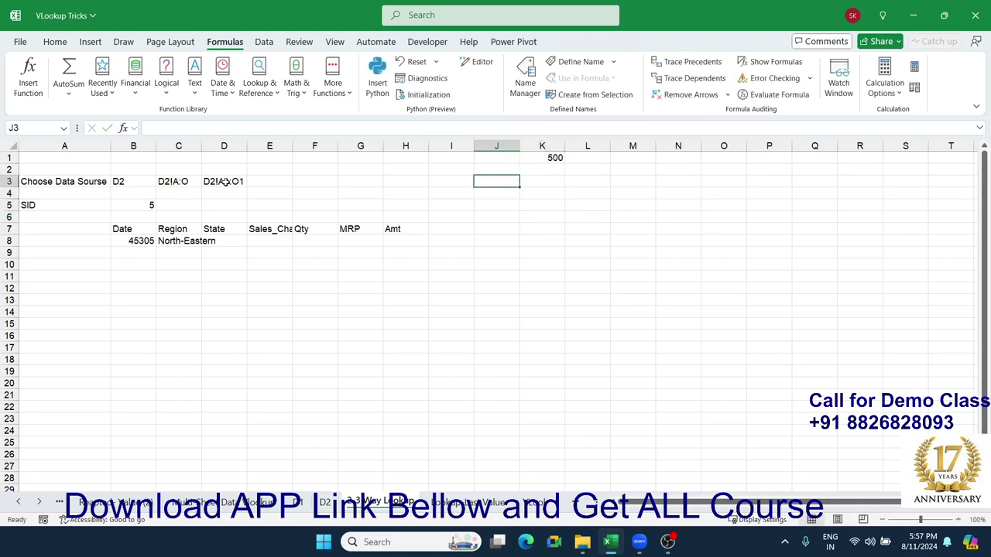
text(K1)
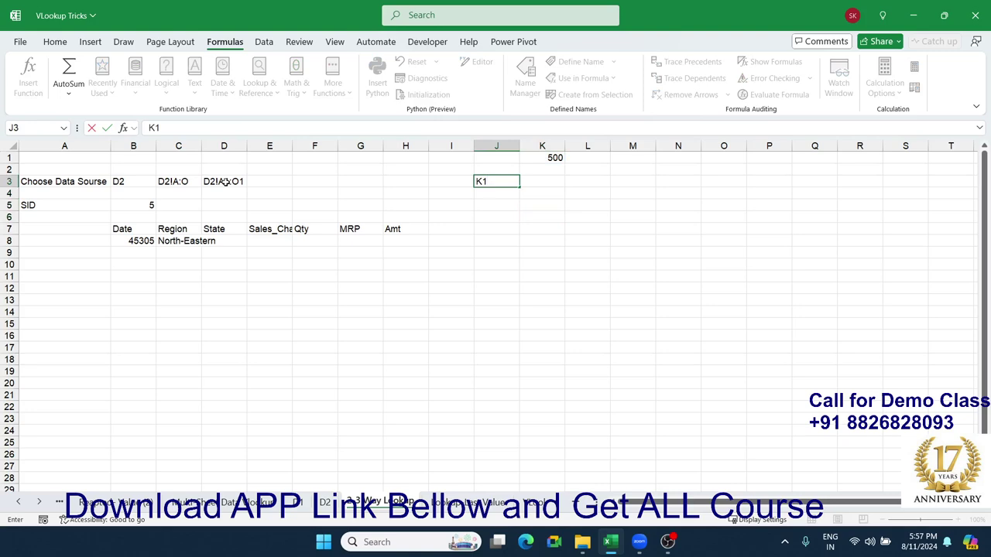
key(Return)
key(Right)
key(Down)
key(Down)
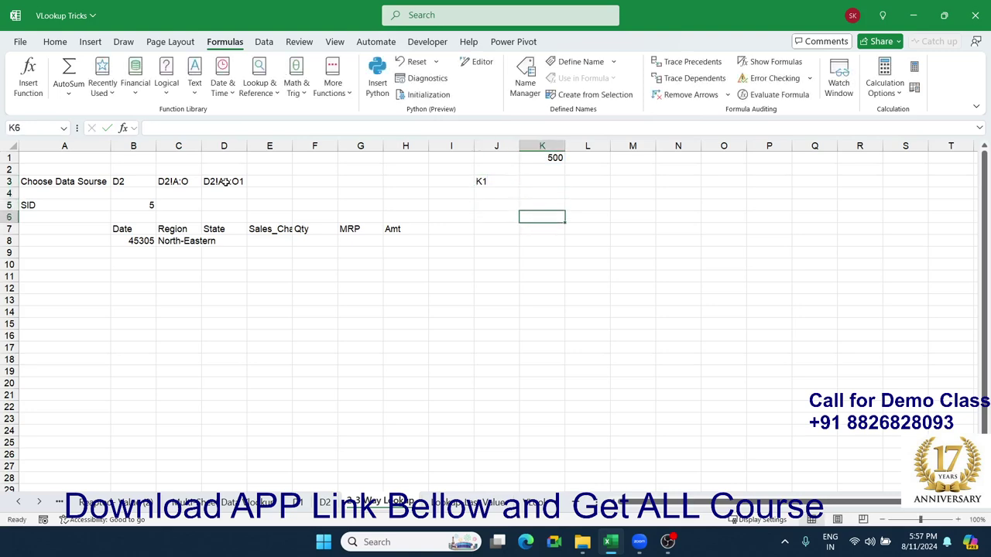
Step: Enter =J3 in K6 as a first test, showing the text K1
text(=)
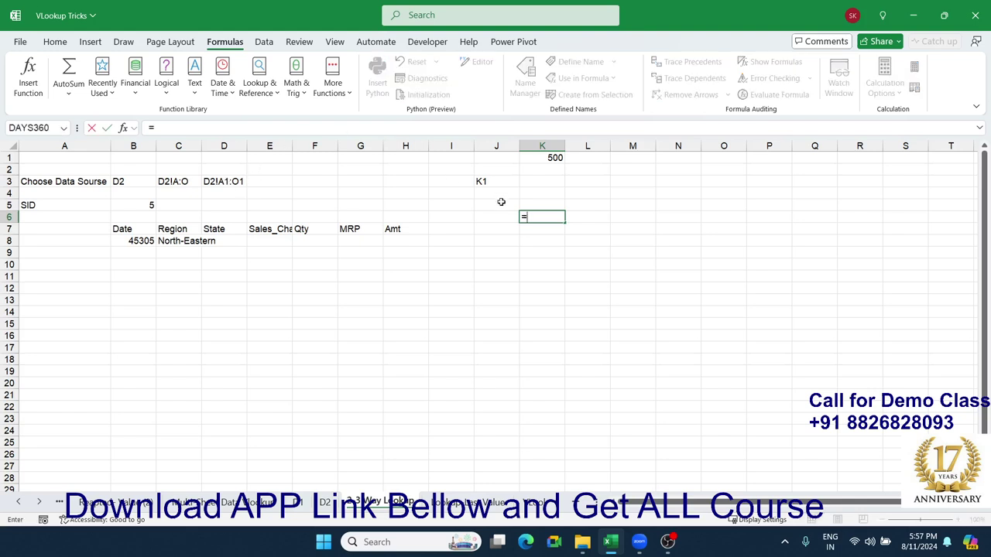
click(491, 180)
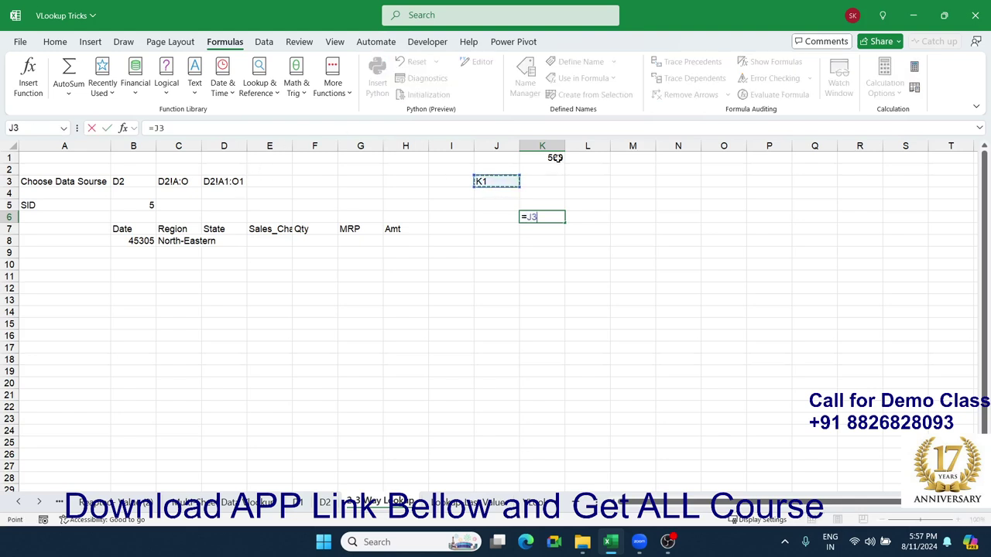
key(Return)
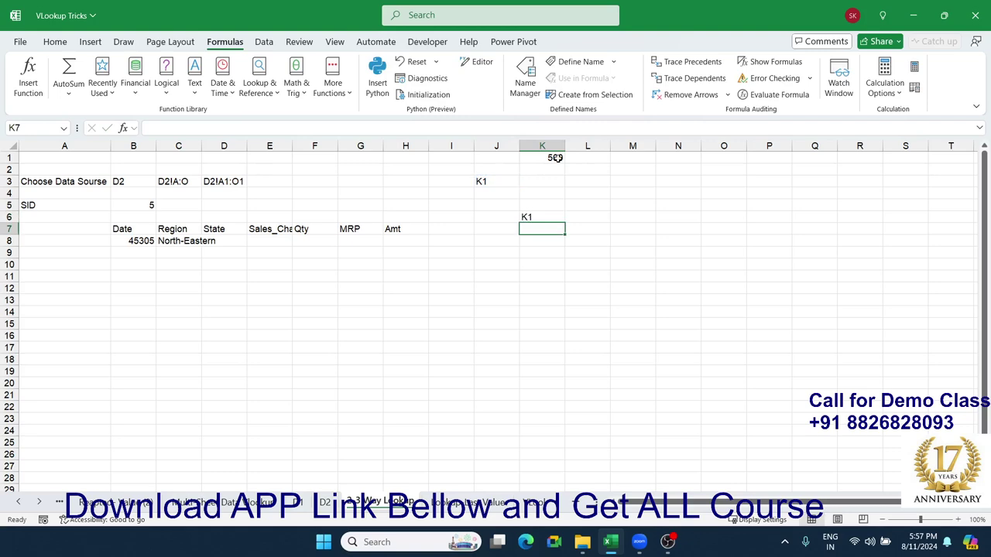
key(Up)
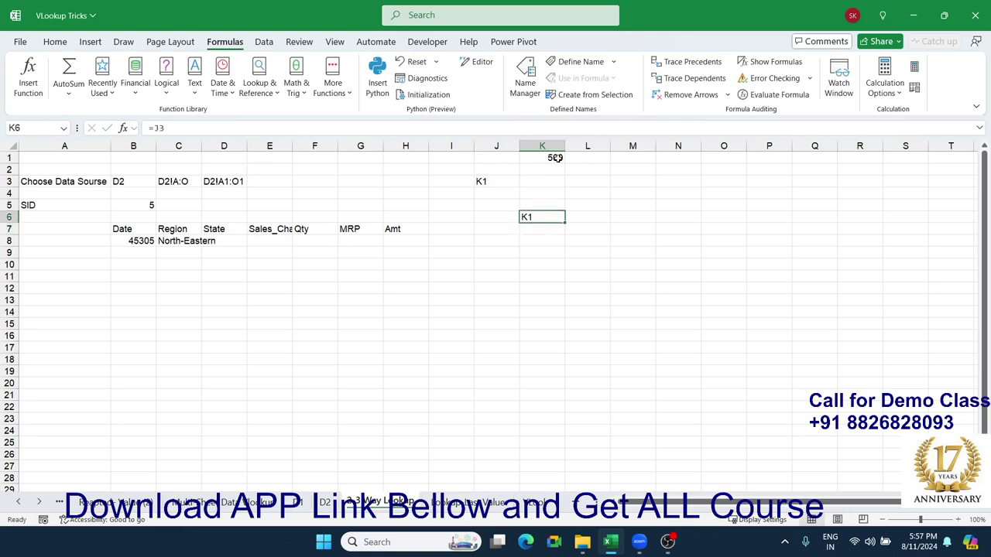
Step: Change K6 to =INDIRECT(J3) so it returns 500 from K1
key(F2)
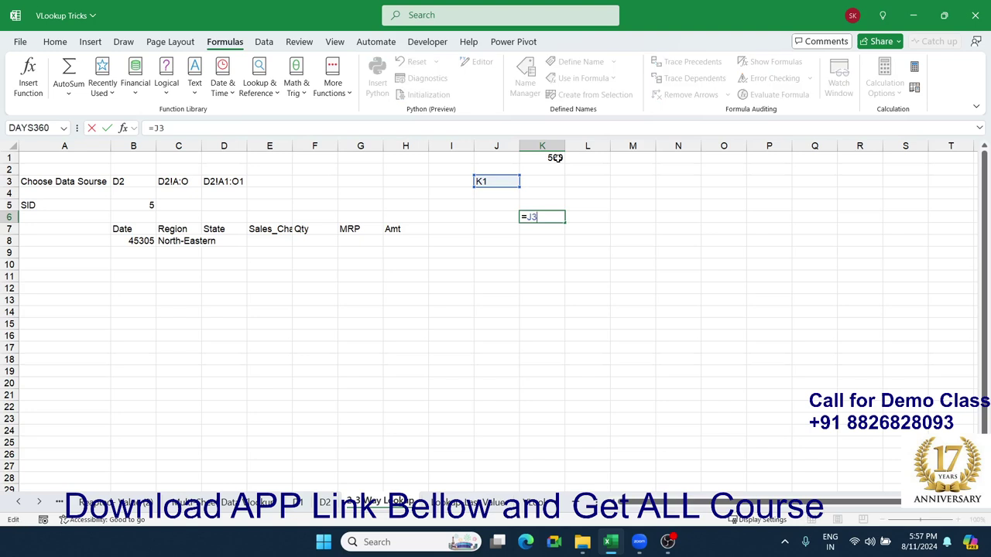
key(BackSpace)
key(BackSpace)
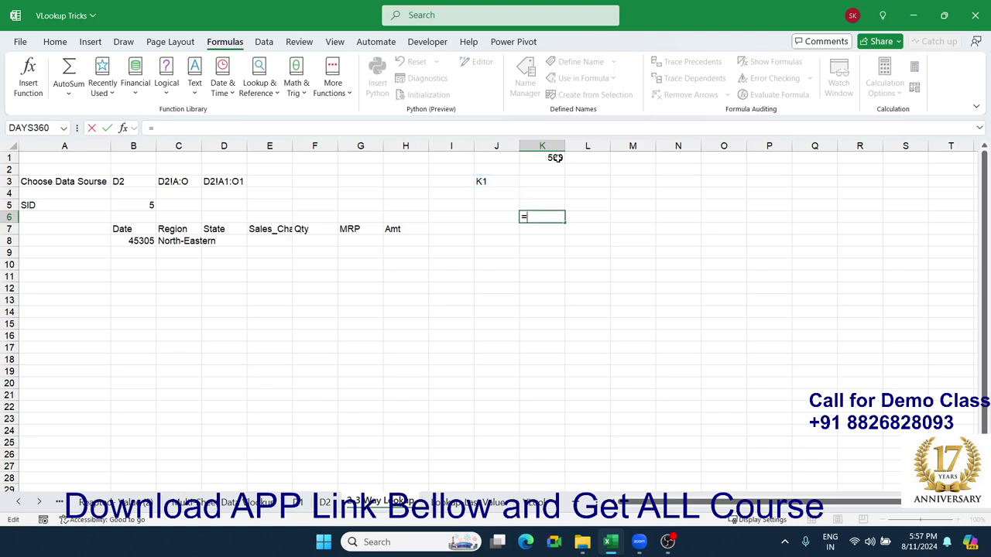
text(ind)
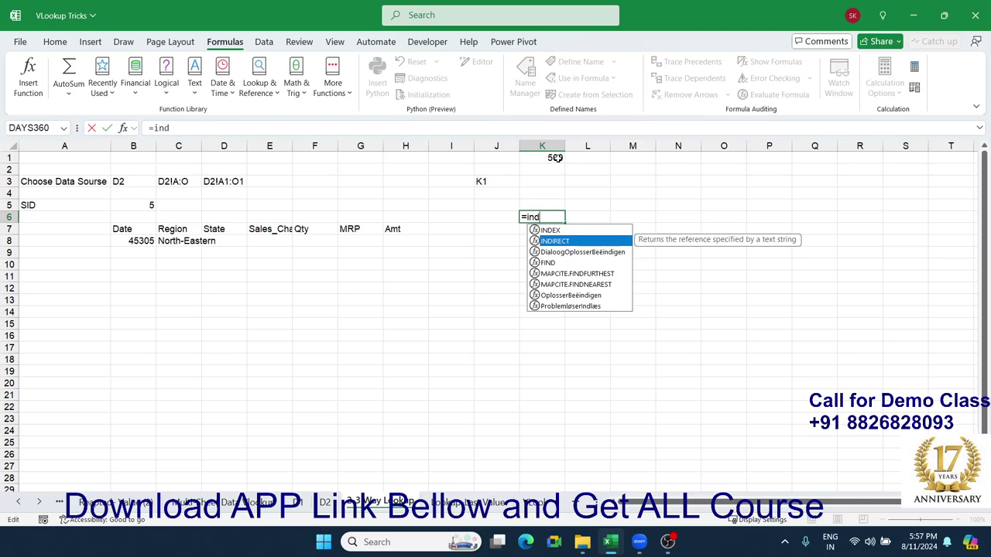
key(Tab)
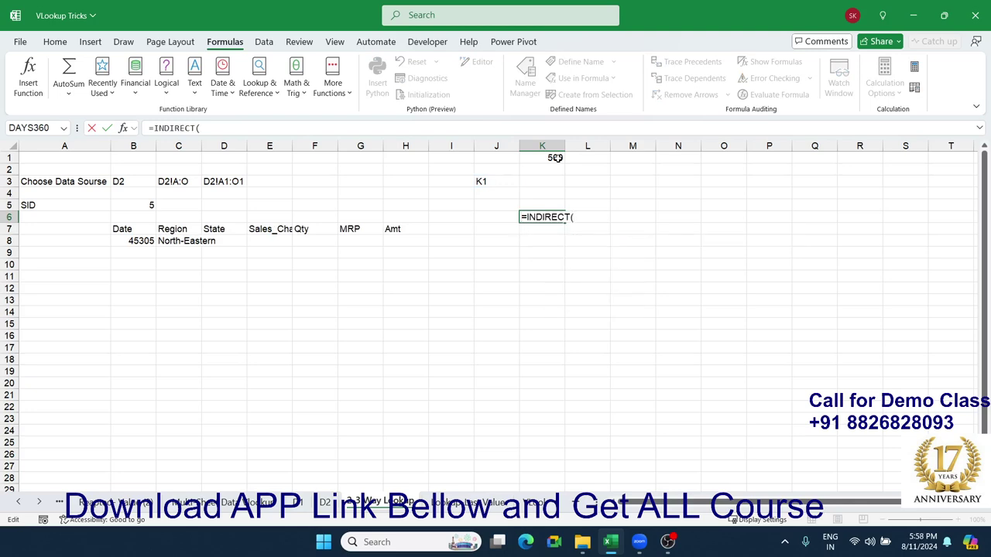
click(478, 182)
text())
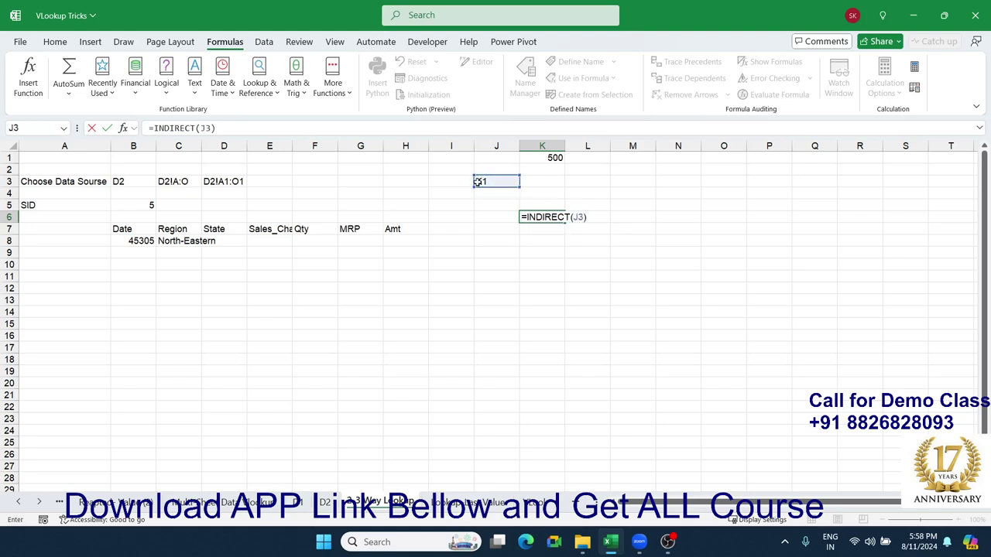
key(Return)
key(Up)
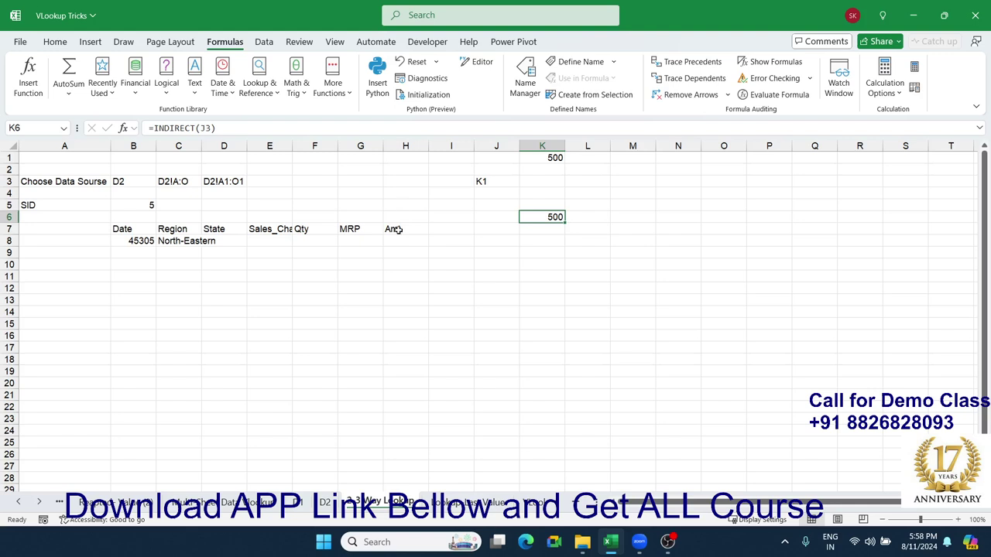
click(593, 187)
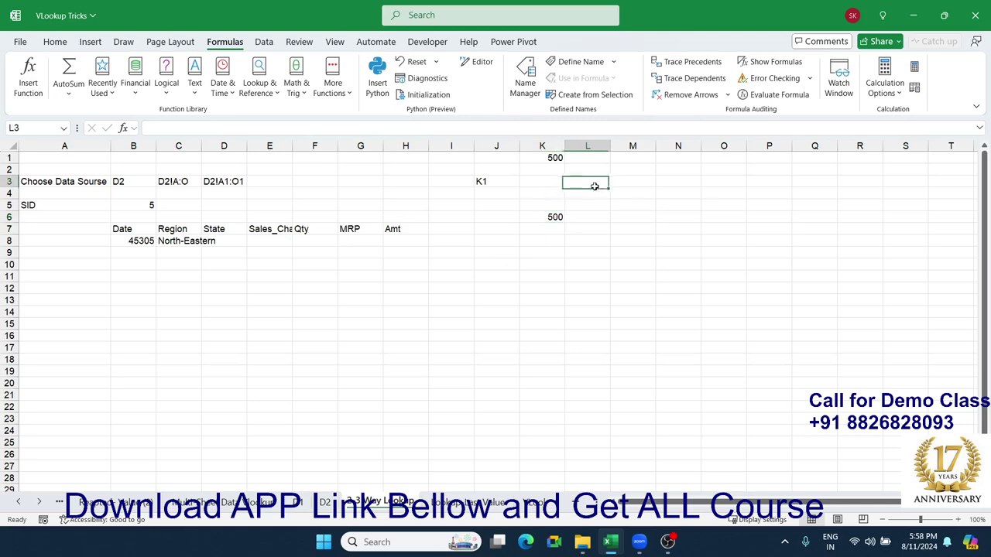
click(398, 265)
double_click(397, 266)
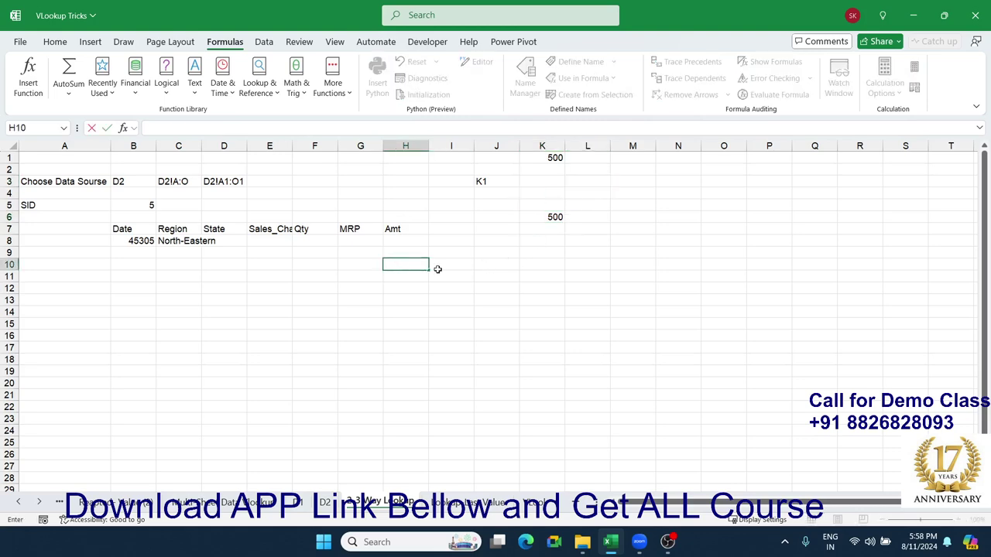
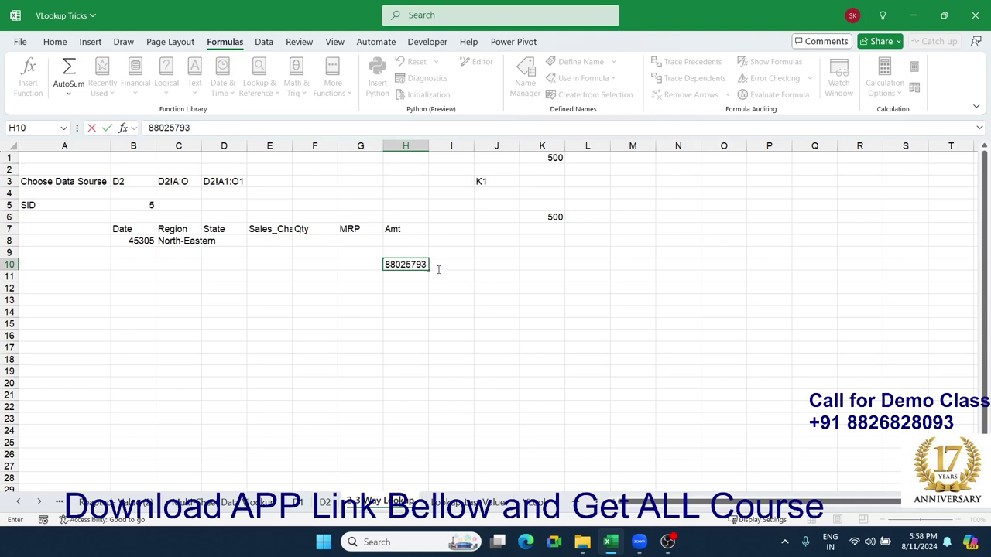
key(Escape)
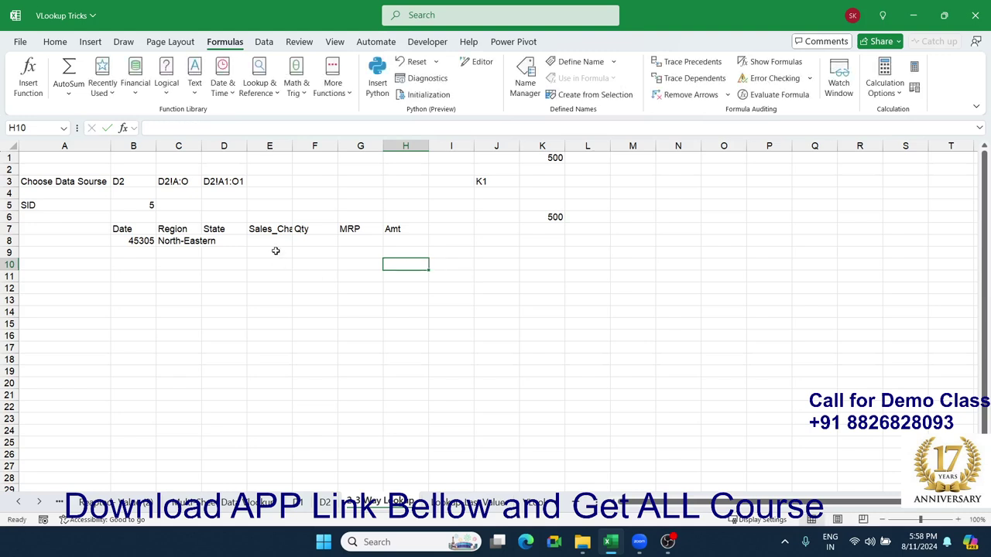